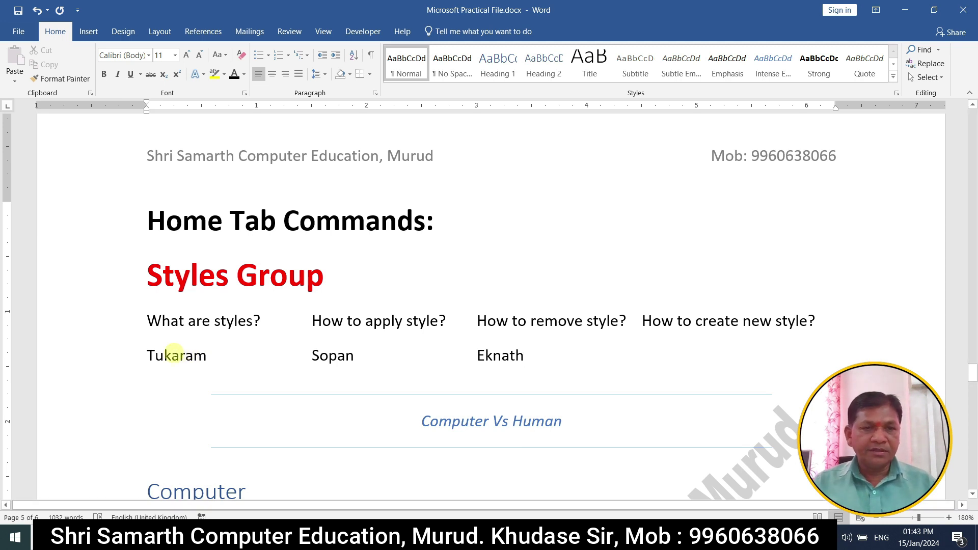
Set the word below "What are styles?" in the Stencil font at size 16
double_click(174, 355)
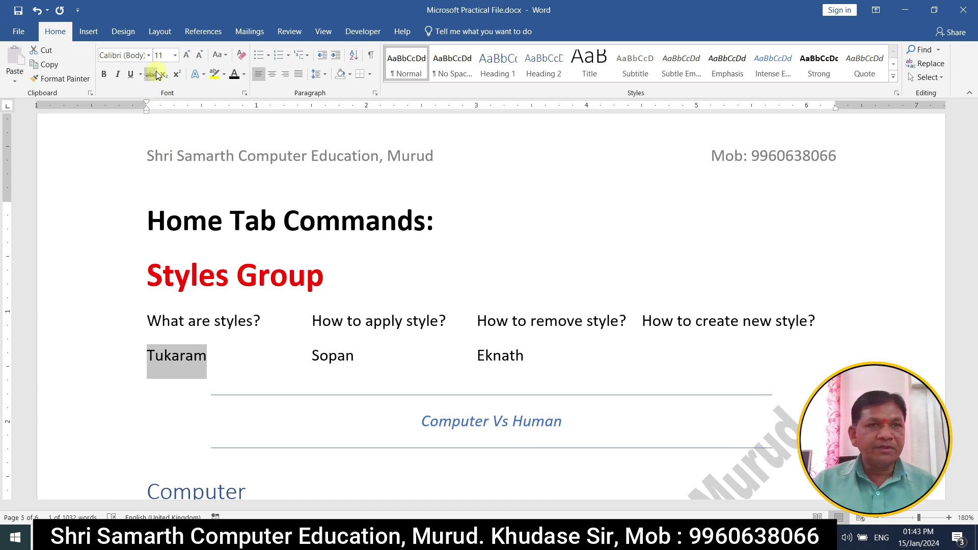
click(148, 55)
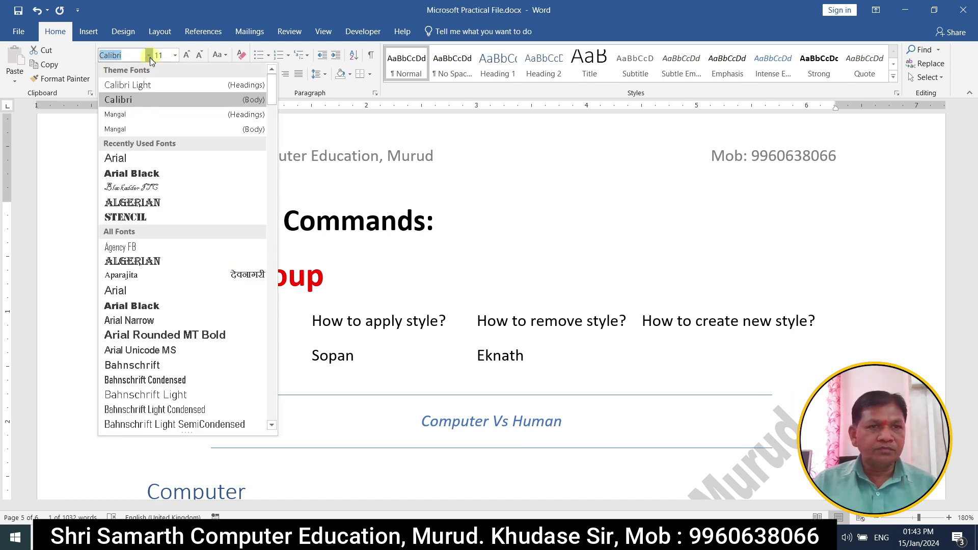
click(126, 217)
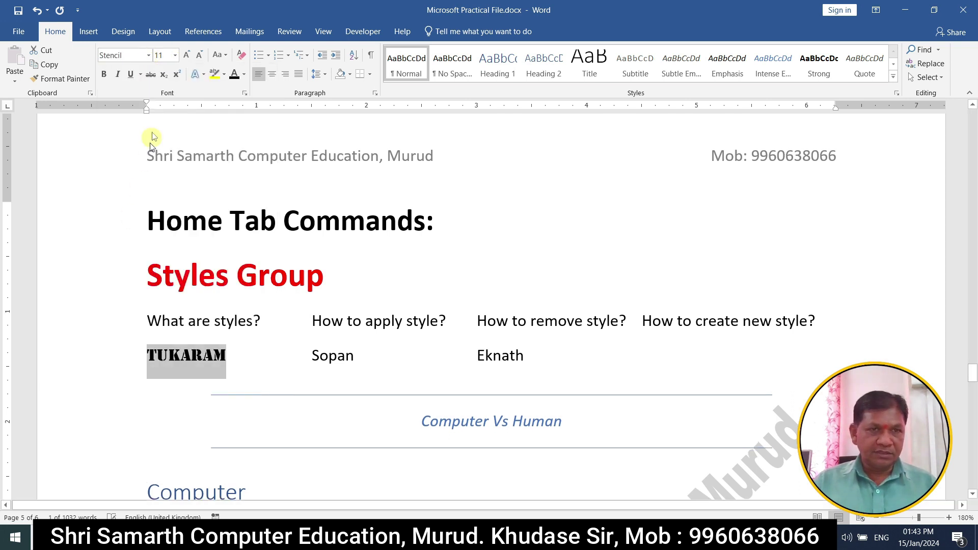
click(188, 60)
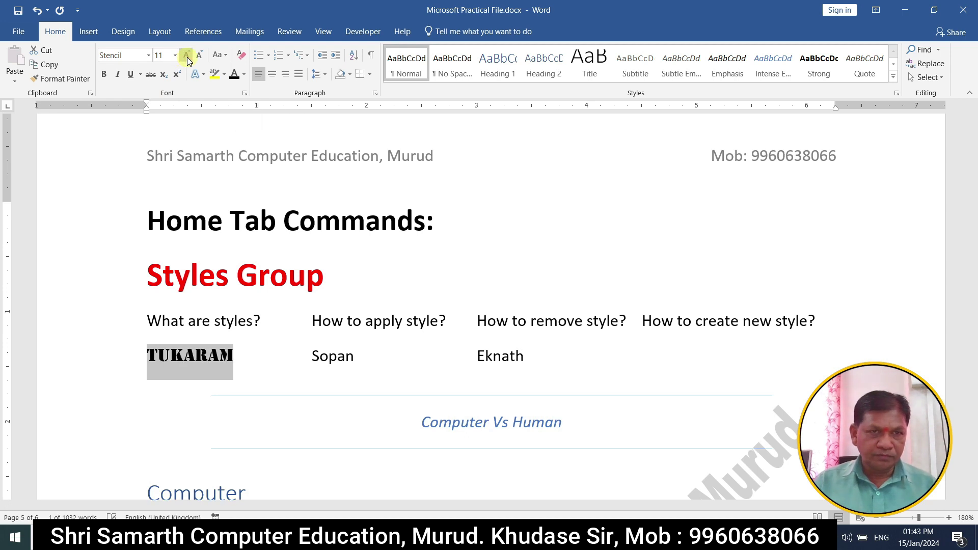
click(187, 60)
click(187, 60)
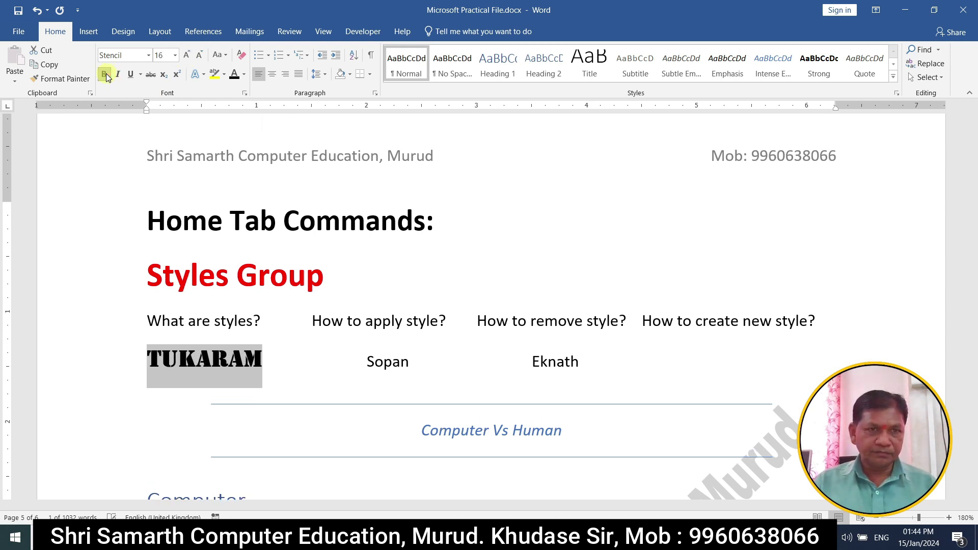
Make the Stencil word bold and underlined, and colour it standard Dark Blue
click(133, 77)
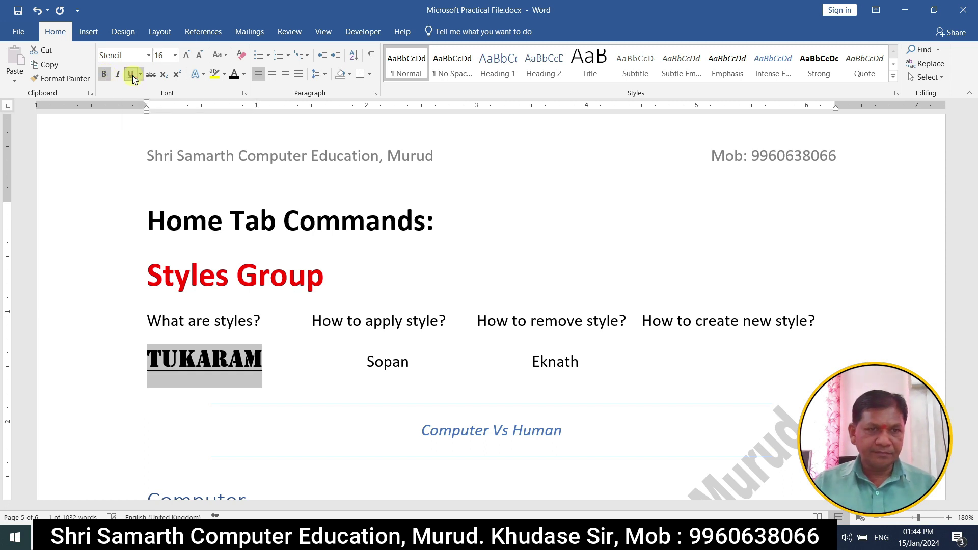
click(244, 75)
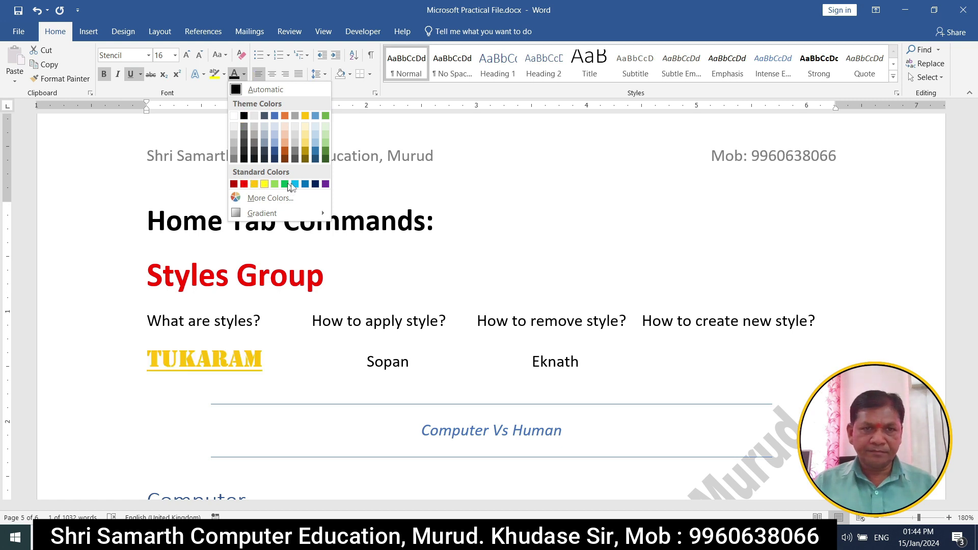
click(315, 186)
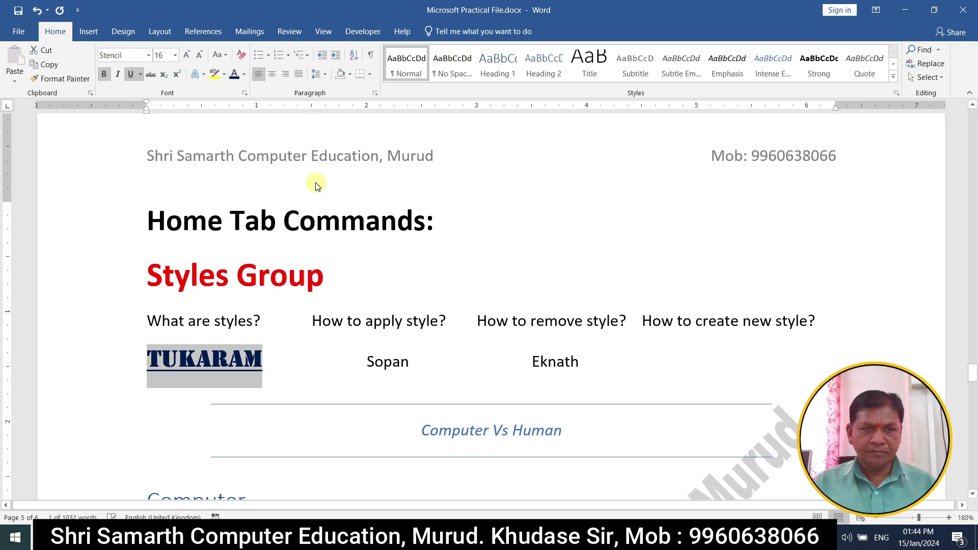
click(269, 358)
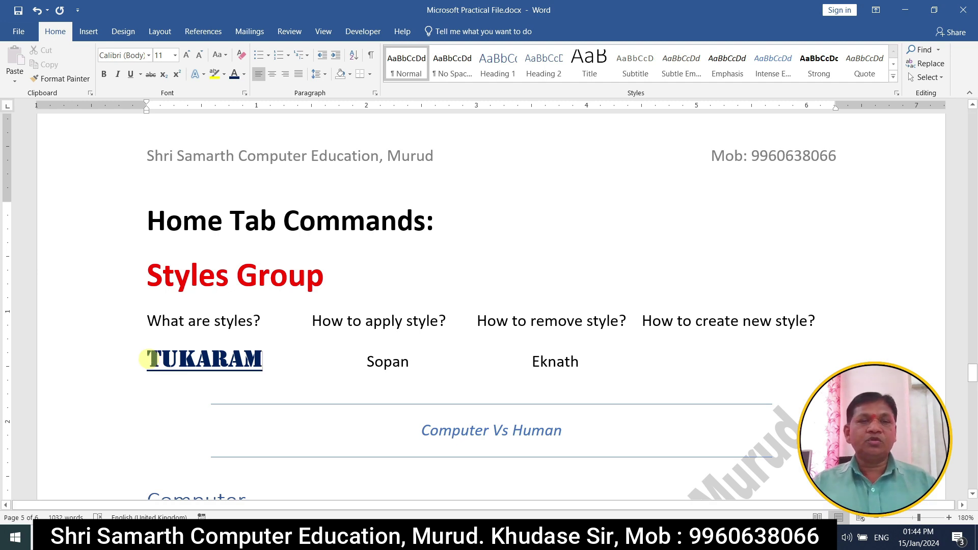
click(146, 358)
drag(147, 358, 235, 362)
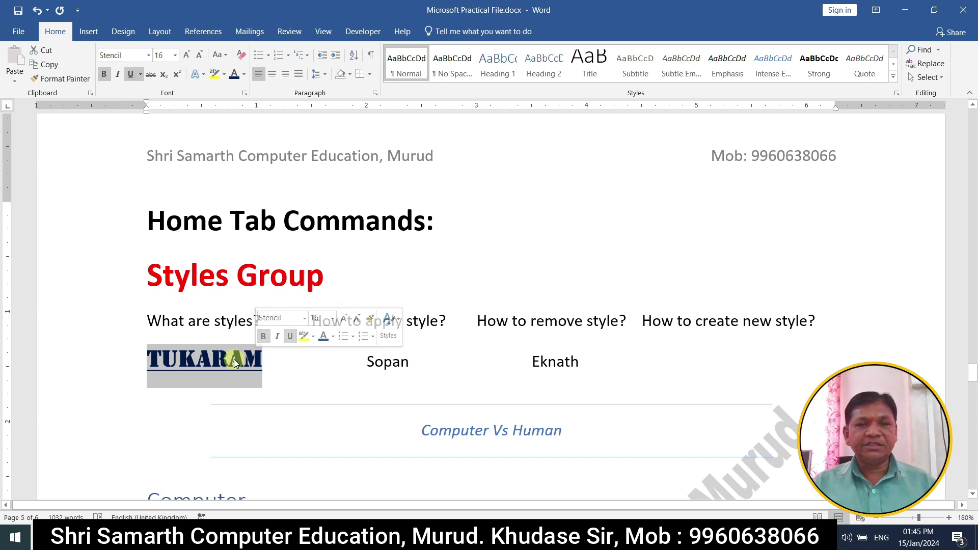
click(392, 363)
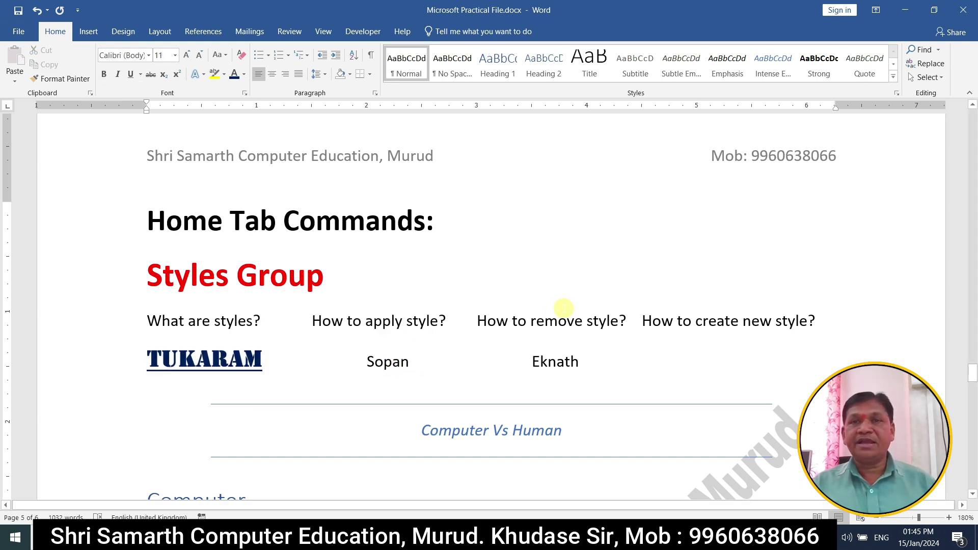
scroll(564, 309, up, 1)
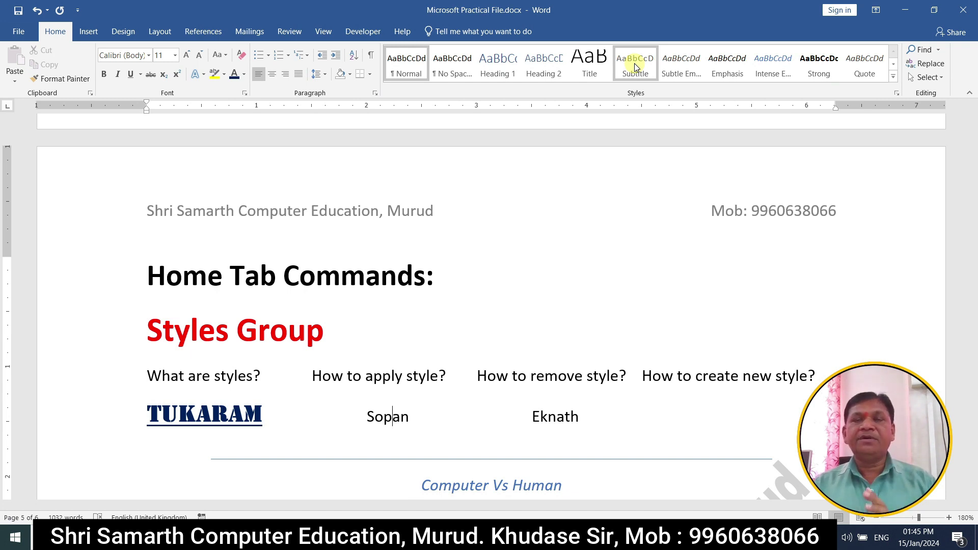
scroll(613, 257, down, 2)
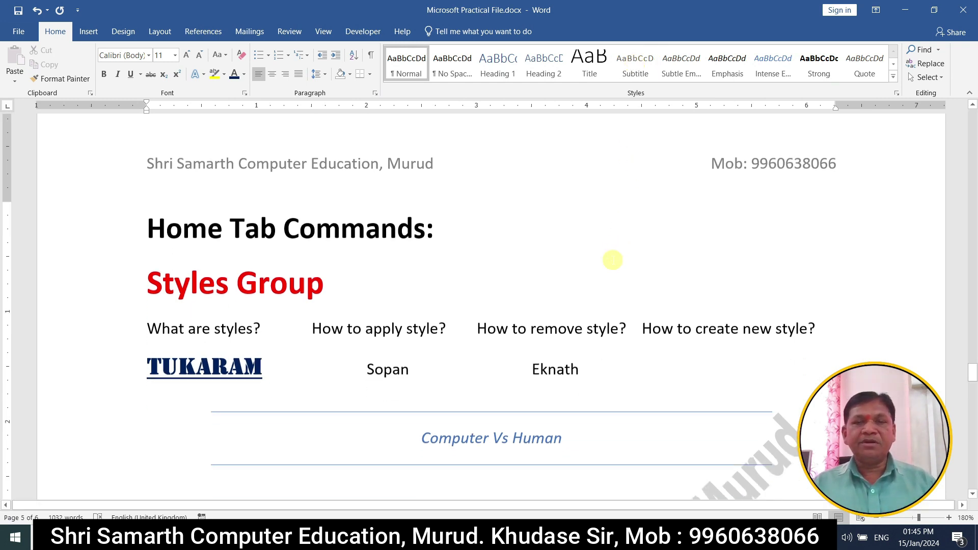
Review the styled headings and body paragraphs from Computer to Robotic in the finished sample on page 5
scroll(613, 257, down, 4)
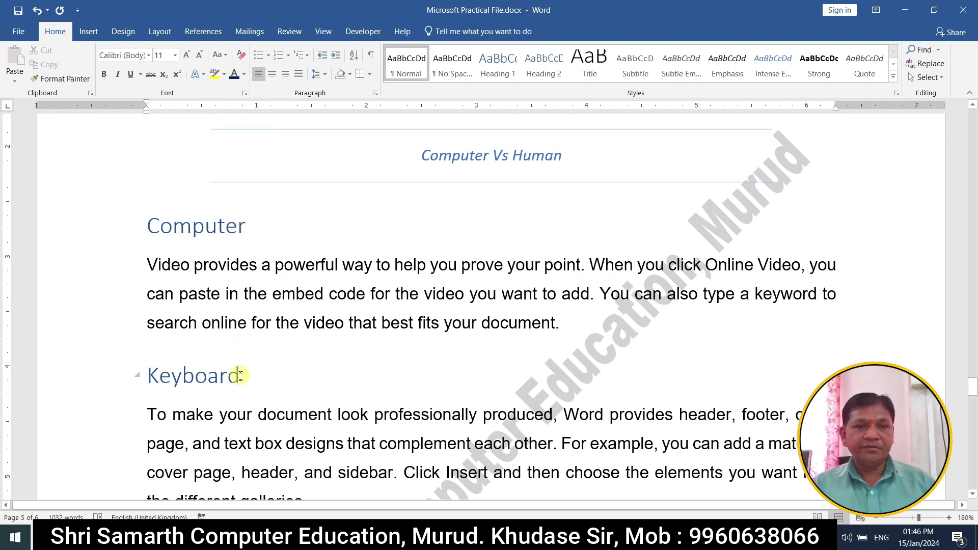
scroll(241, 375, down, 4)
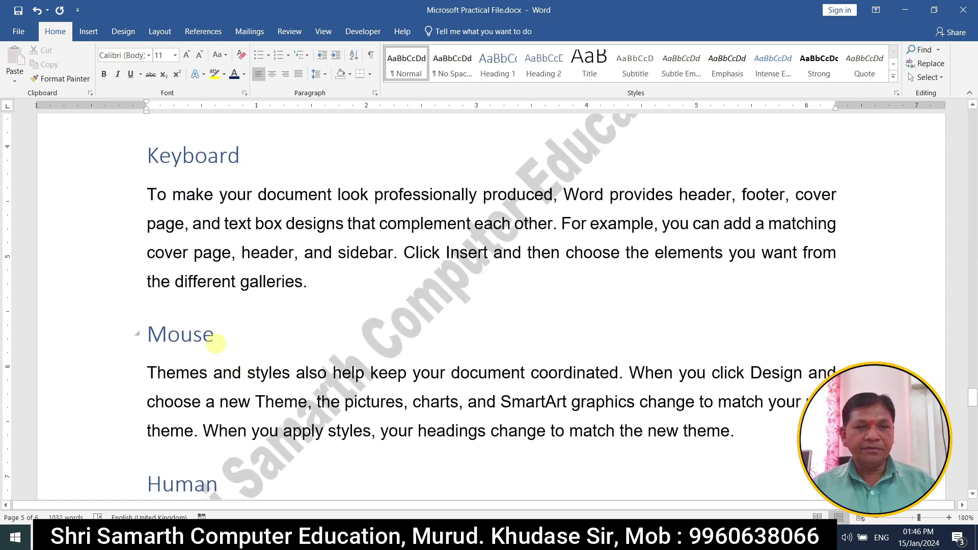
scroll(214, 340, down, 2)
scroll(215, 357, down, 3)
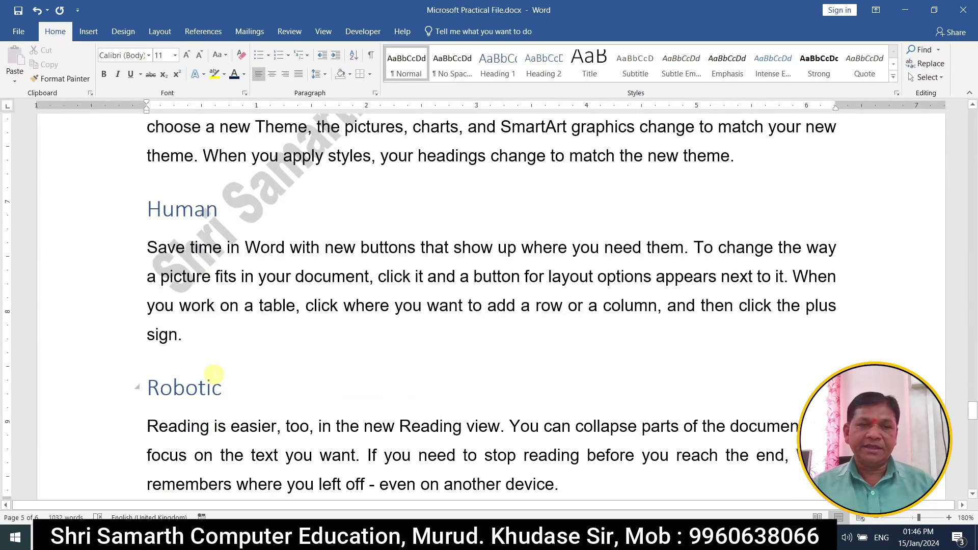
scroll(214, 375, up, 4)
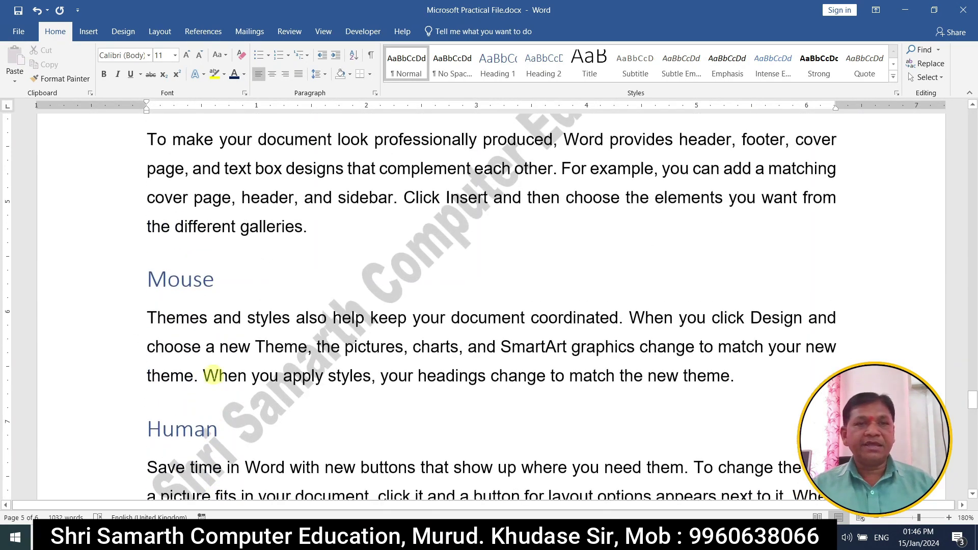
scroll(211, 375, up, 2)
scroll(211, 375, up, 2)
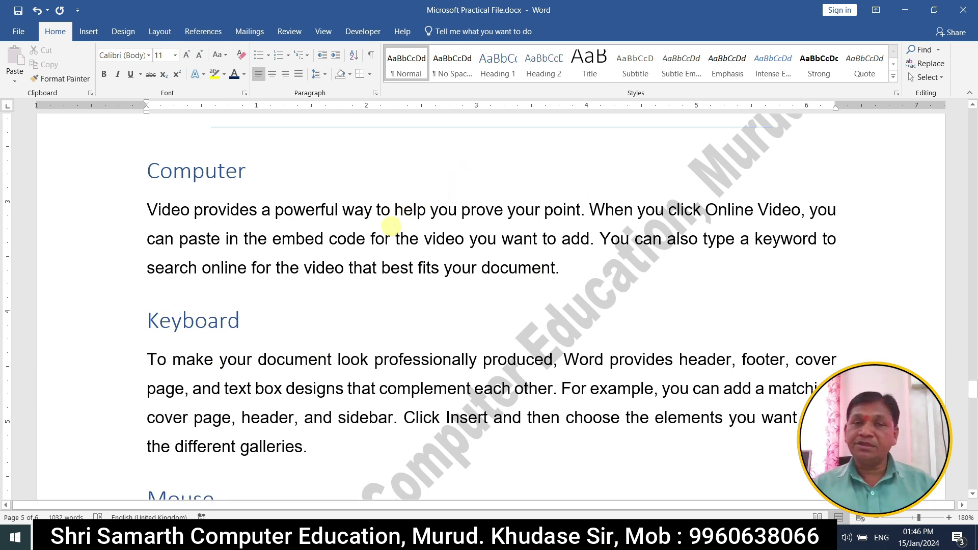
triple_click(379, 238)
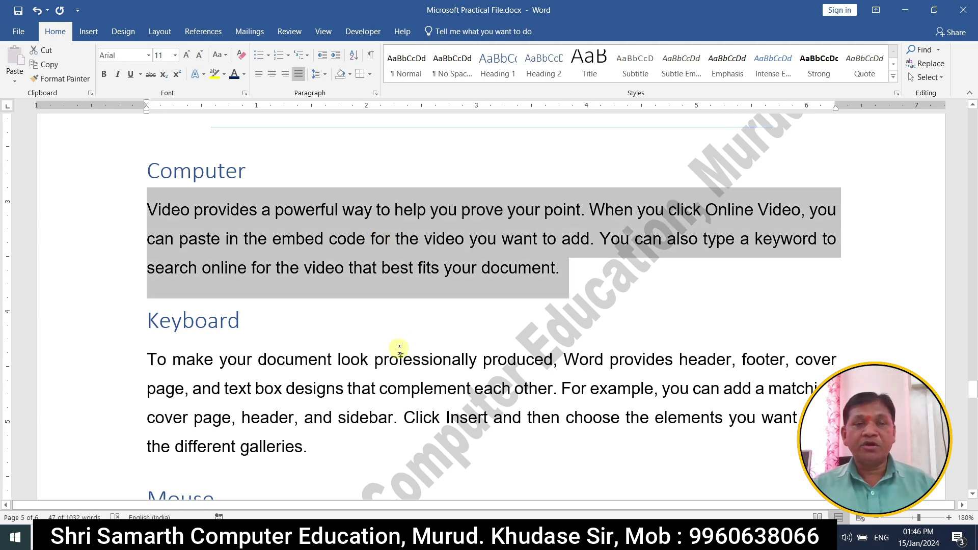
scroll(406, 382, down, 3)
scroll(410, 389, down, 8)
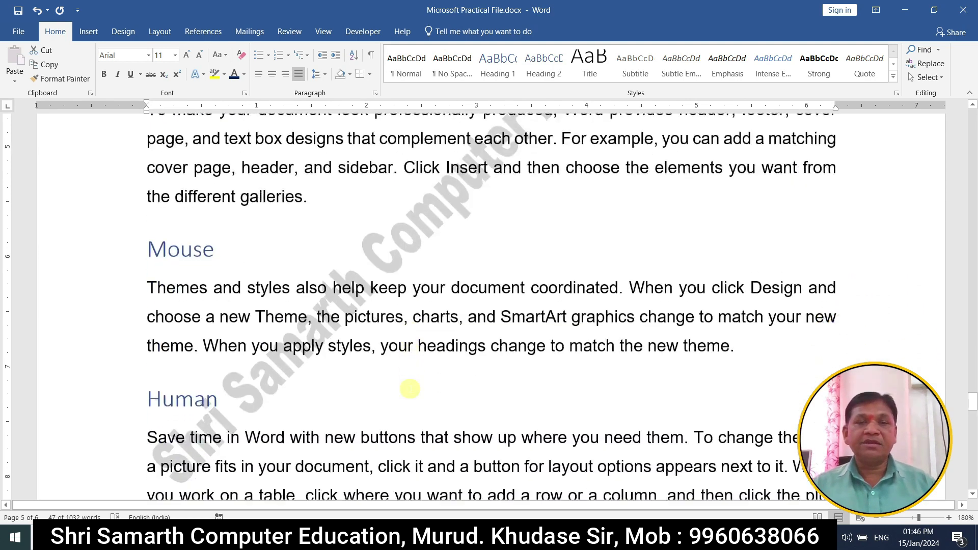
scroll(410, 389, down, 3)
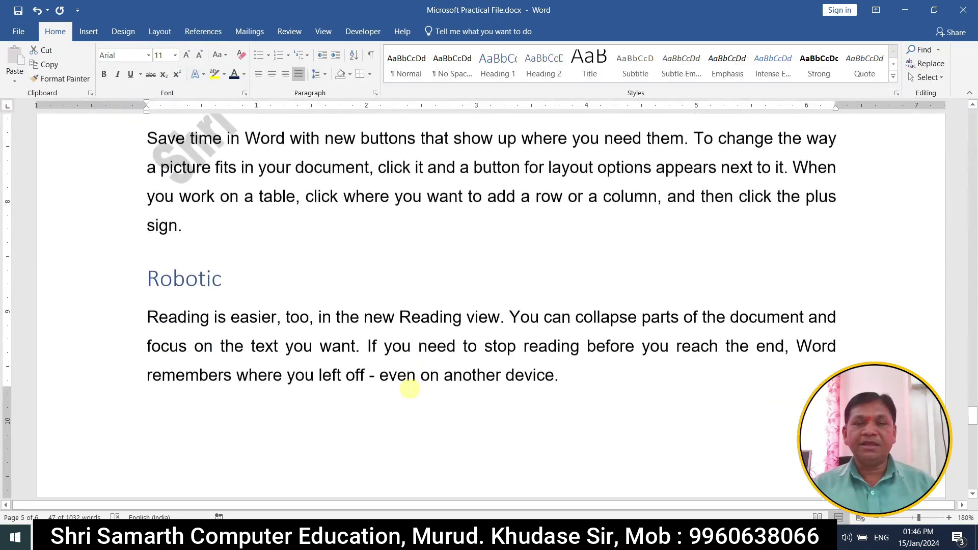
scroll(406, 386, up, 5)
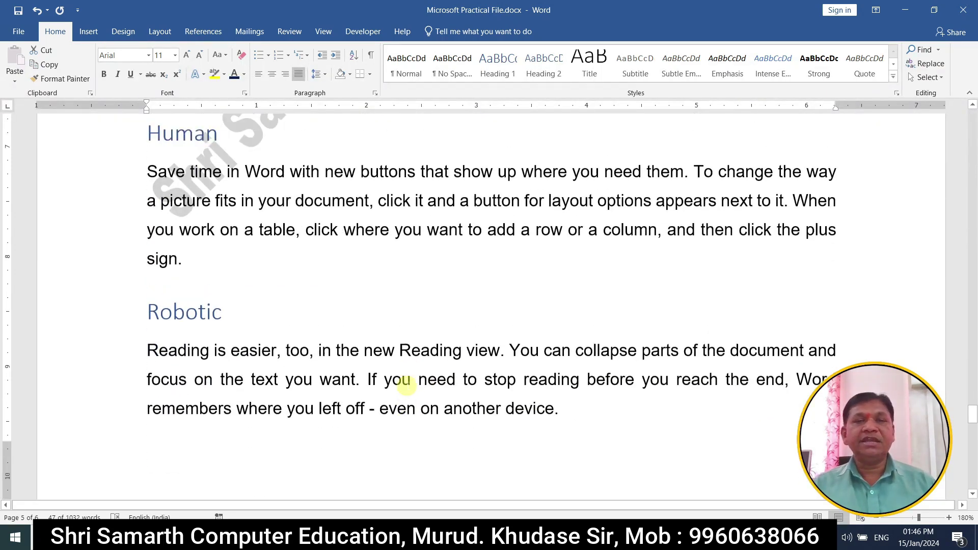
scroll(407, 386, up, 1)
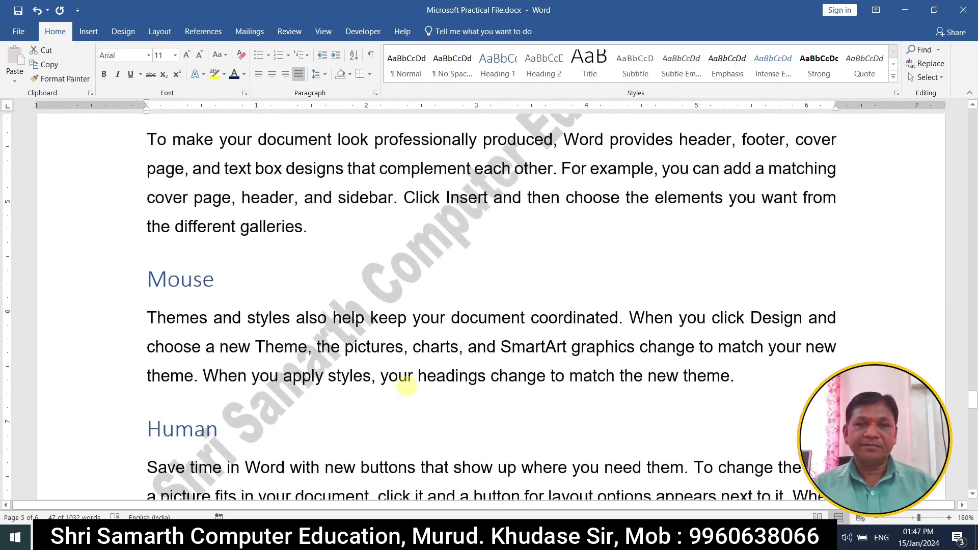
scroll(407, 386, up, 4)
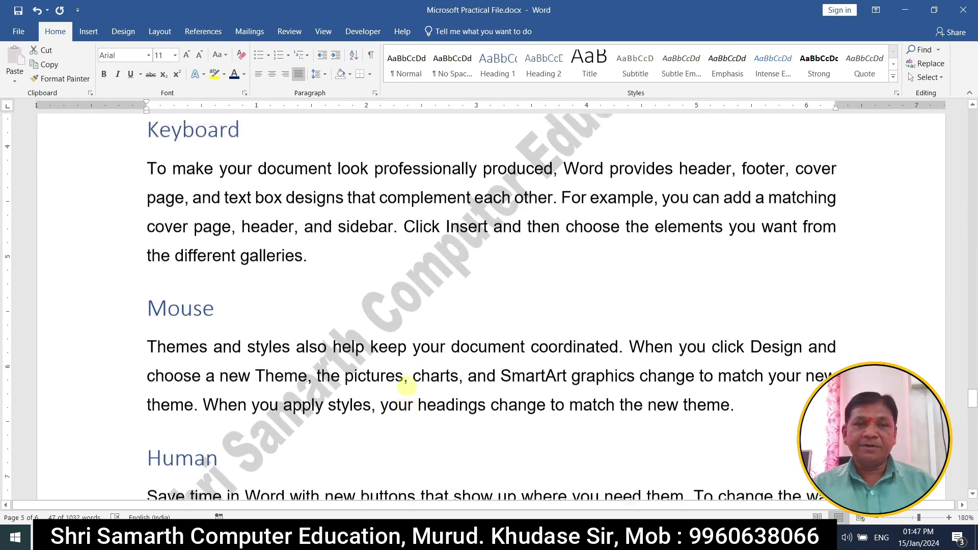
scroll(407, 386, up, 1)
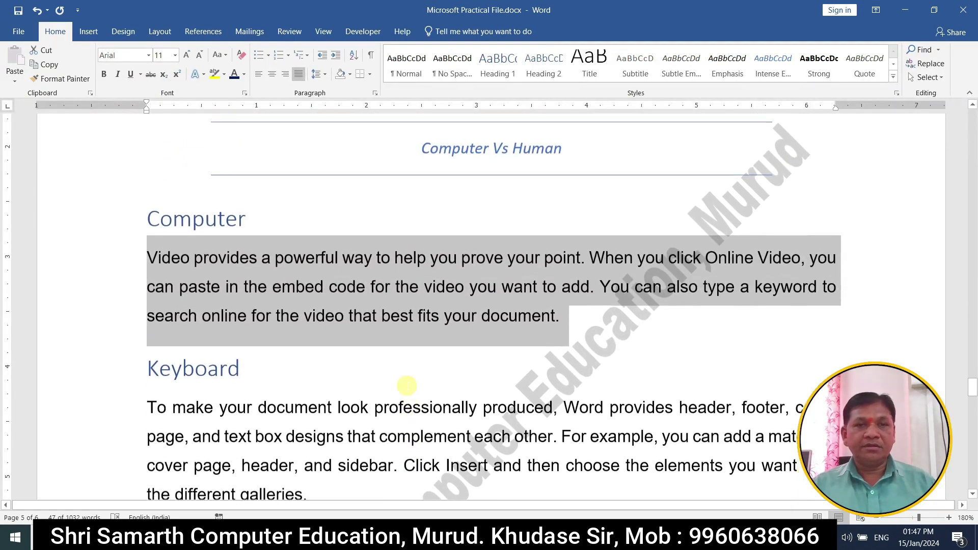
click(406, 386)
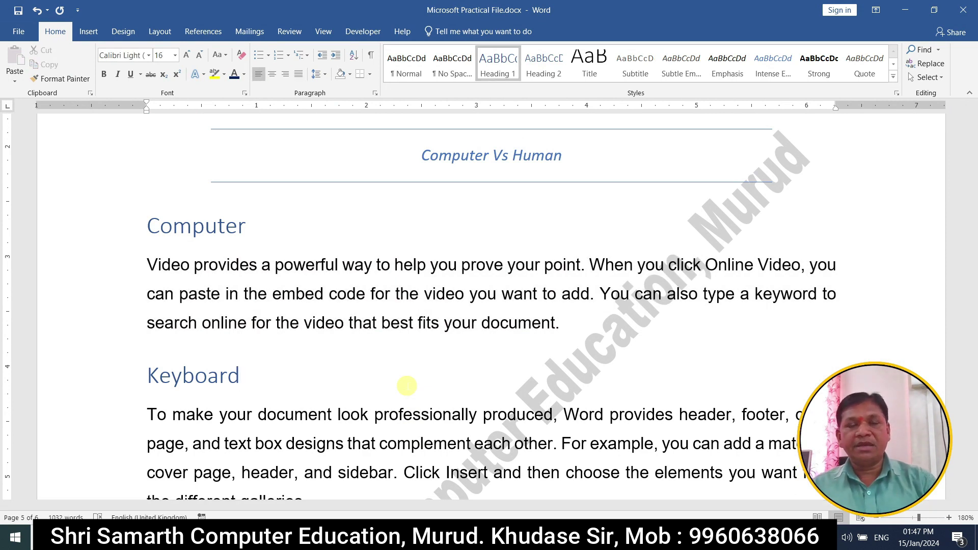
Apply the Intense Quote style to the unformatted "Computer Vs Human" title on page 6
scroll(407, 386, down, 10)
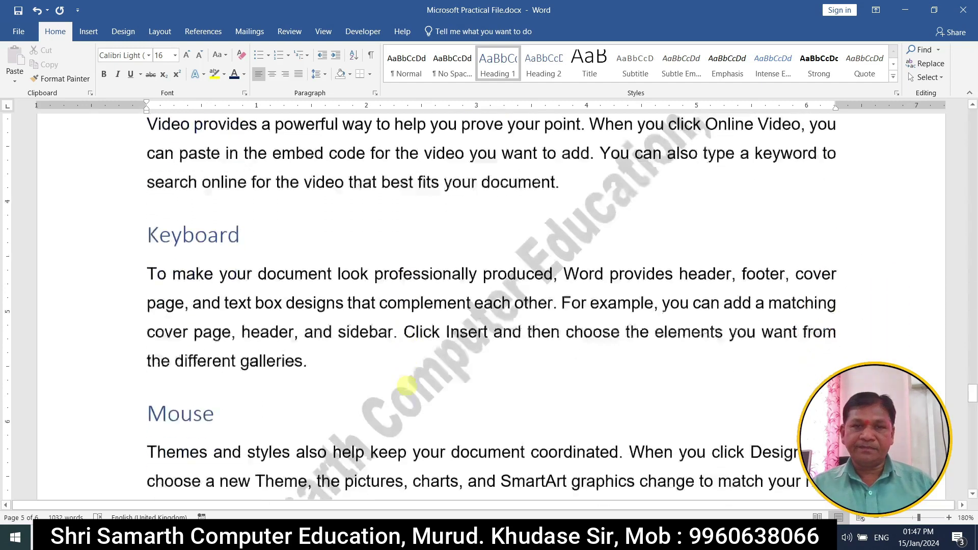
scroll(407, 386, down, 8)
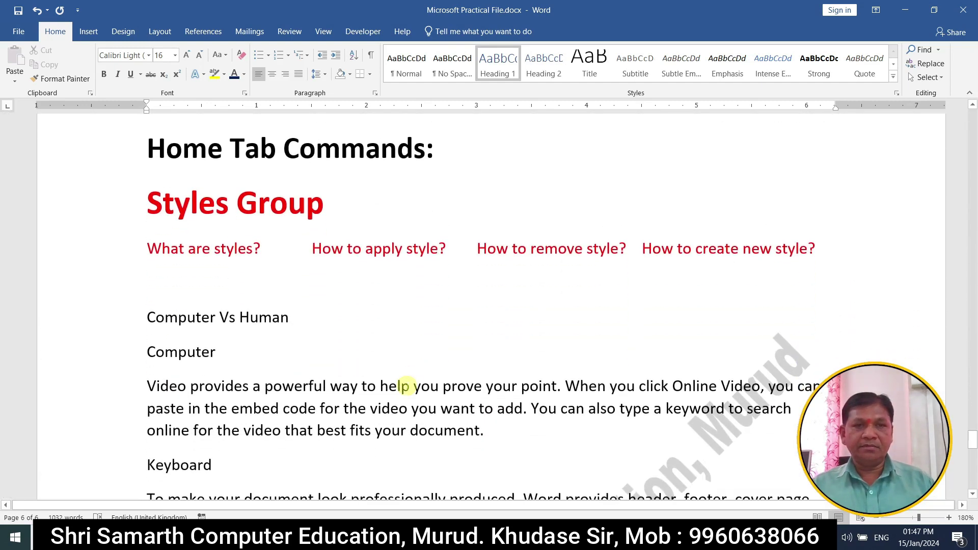
scroll(407, 386, down, 2)
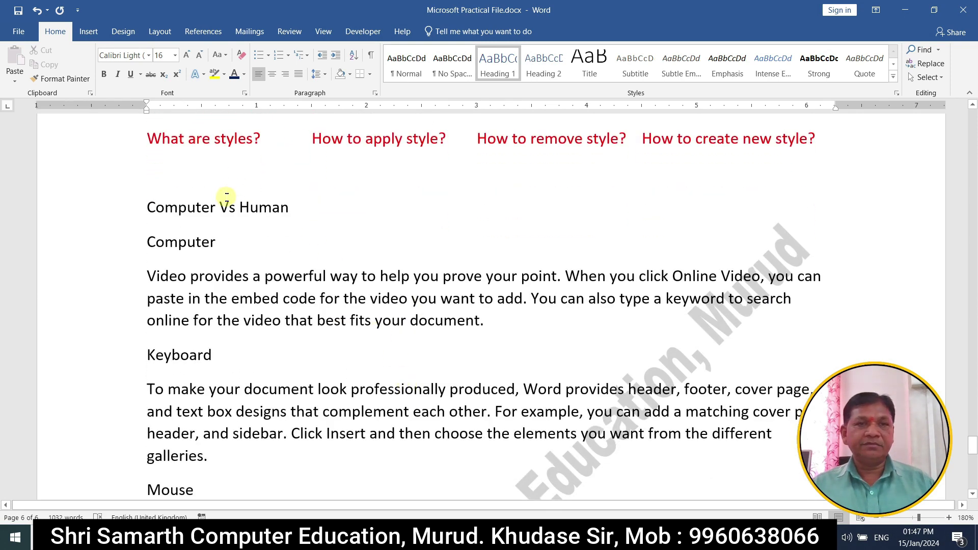
drag(149, 206, 279, 209)
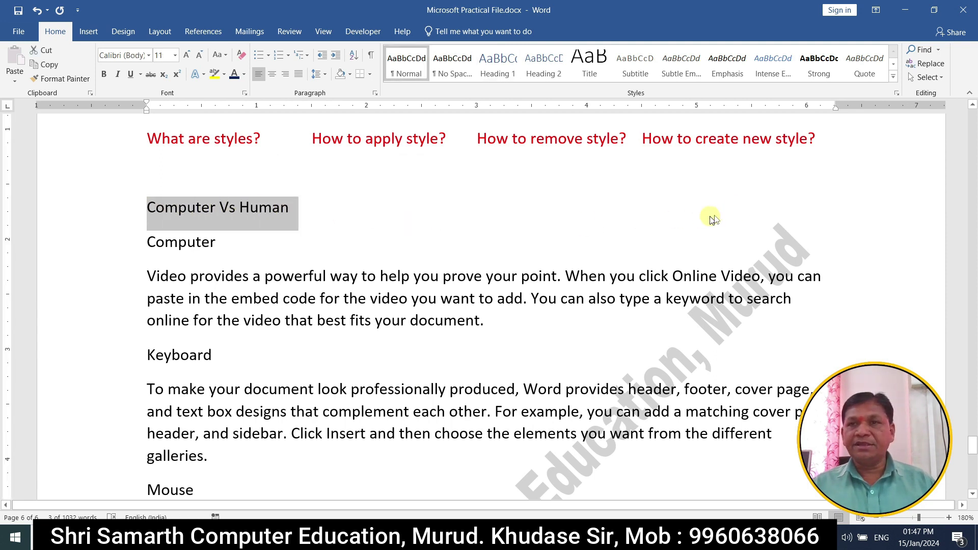
click(892, 77)
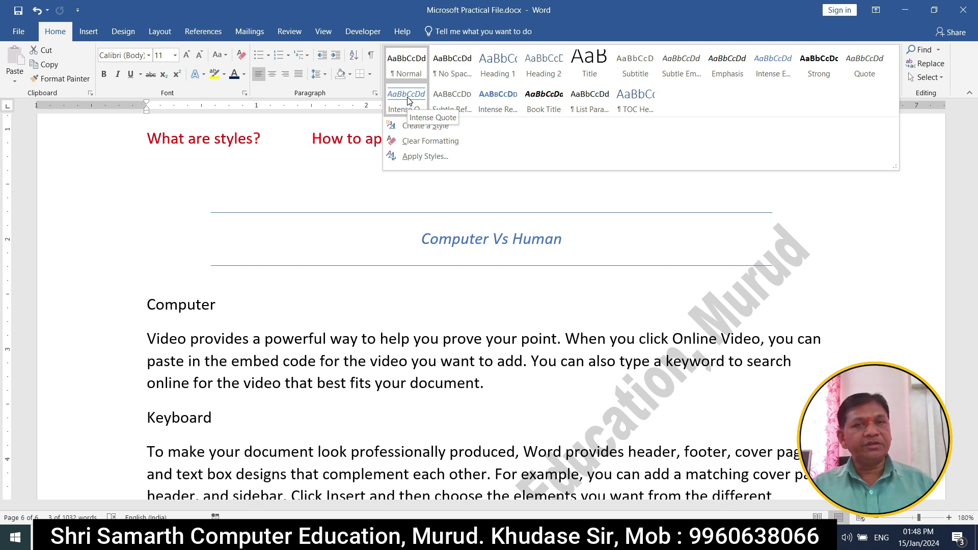
click(407, 100)
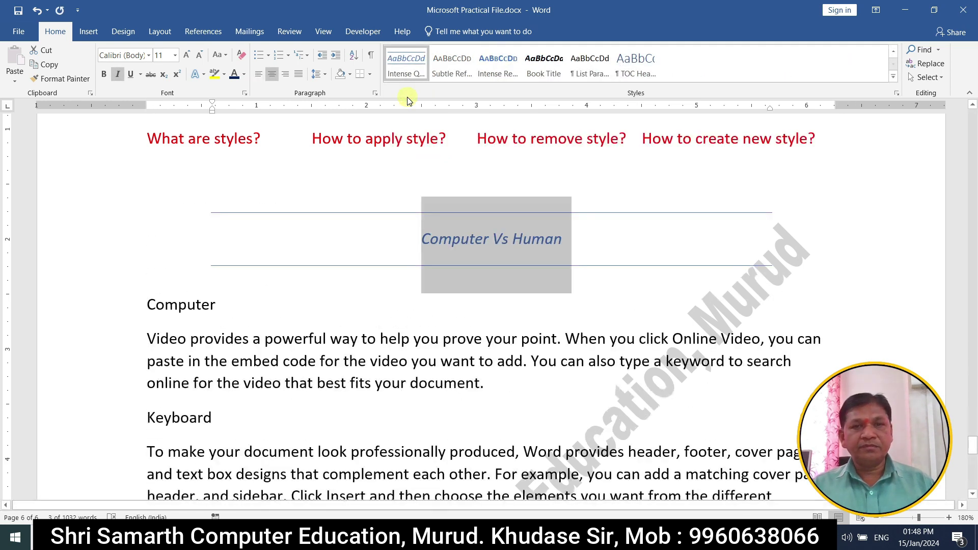
click(361, 336)
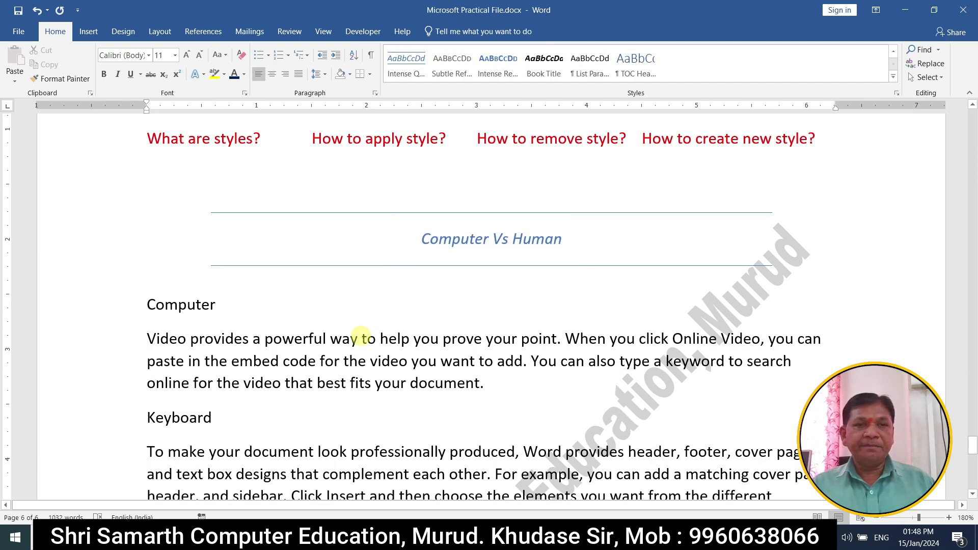
Apply the Heading 1 style to the "Computer" line below the "Computer Vs Human" title
scroll(352, 331, down, 1)
scroll(279, 311, down, 1)
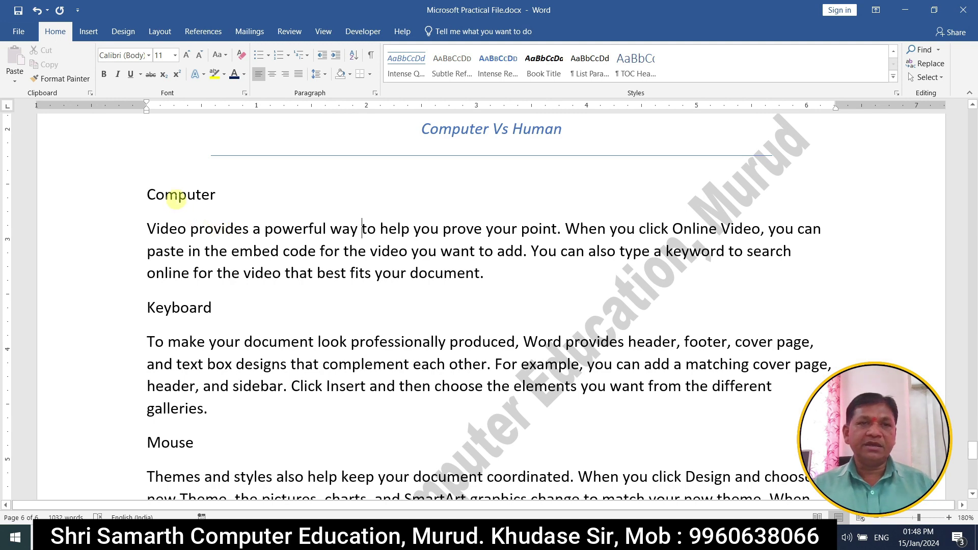
triple_click(176, 200)
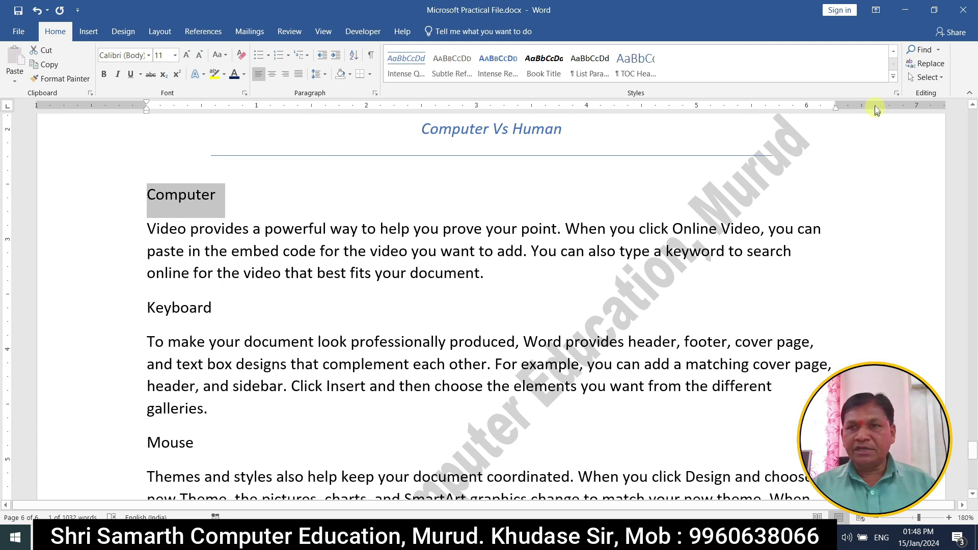
click(892, 80)
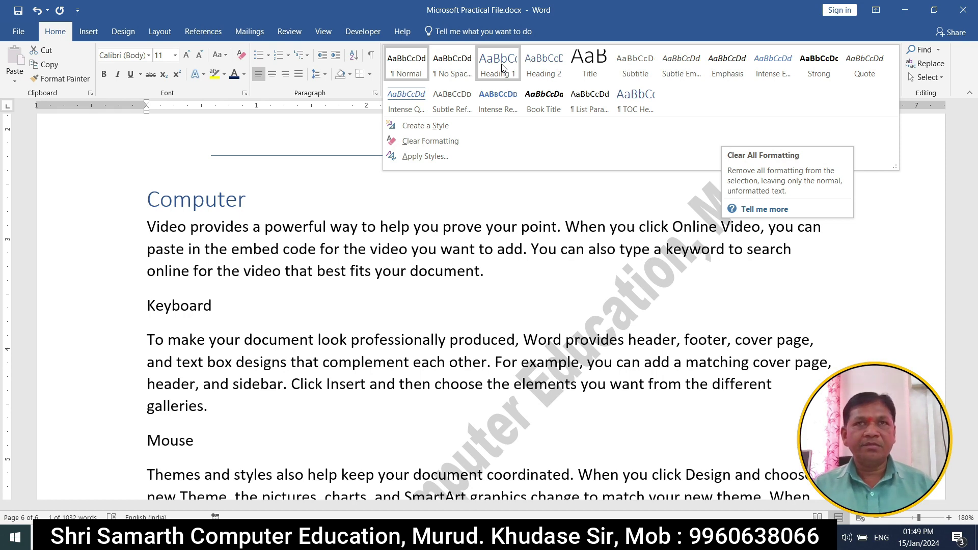
click(501, 64)
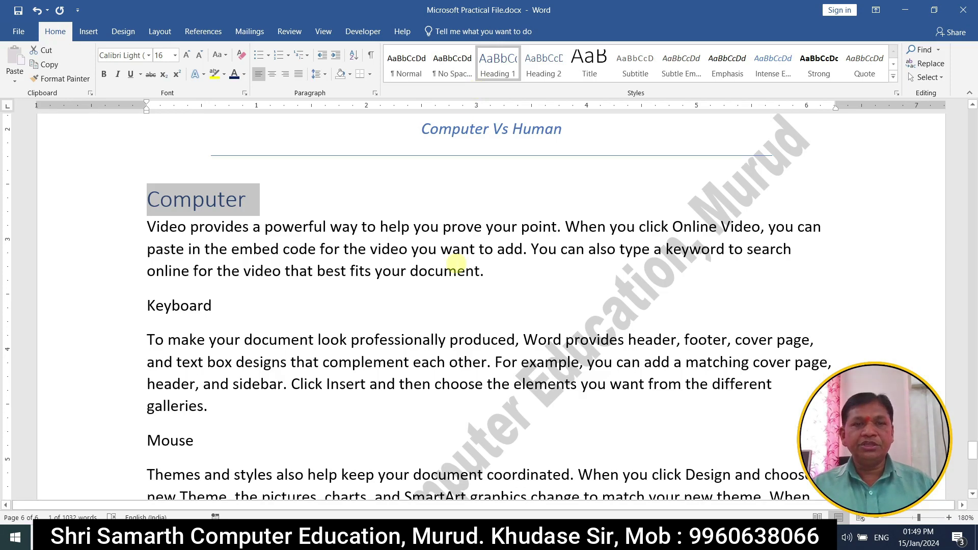
Apply the Heading 1 style to the "Keyboard" and "Mouse" lines on page 6
scroll(454, 262, down, 2)
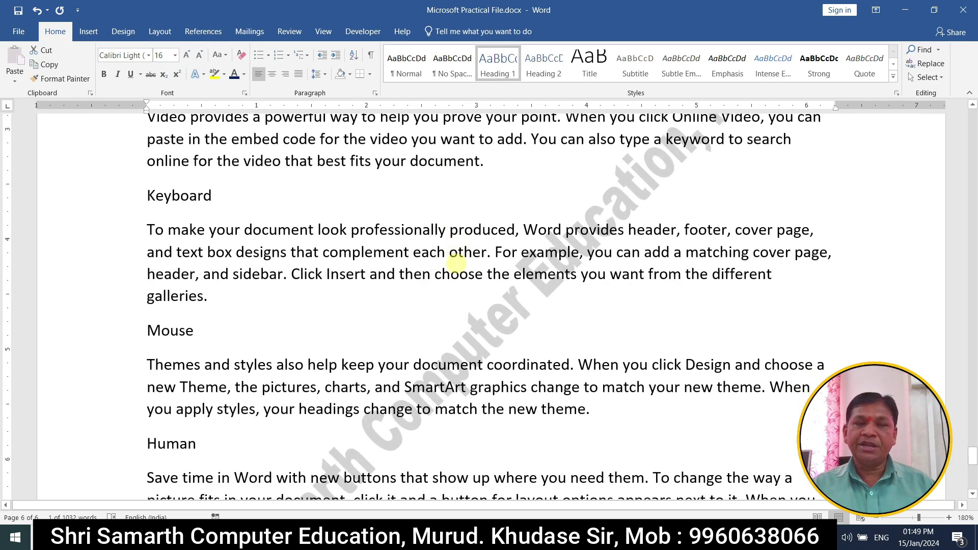
double_click(179, 197)
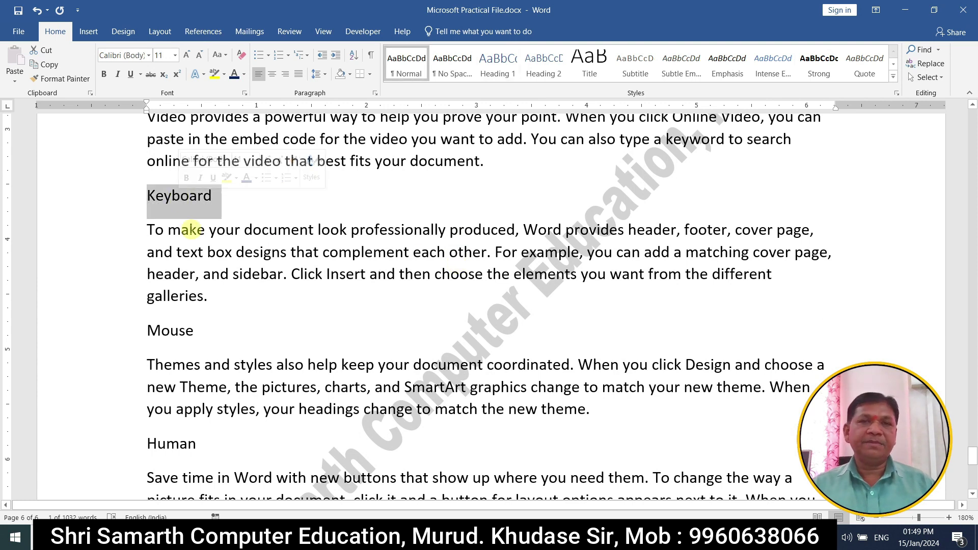
click(493, 68)
click(493, 69)
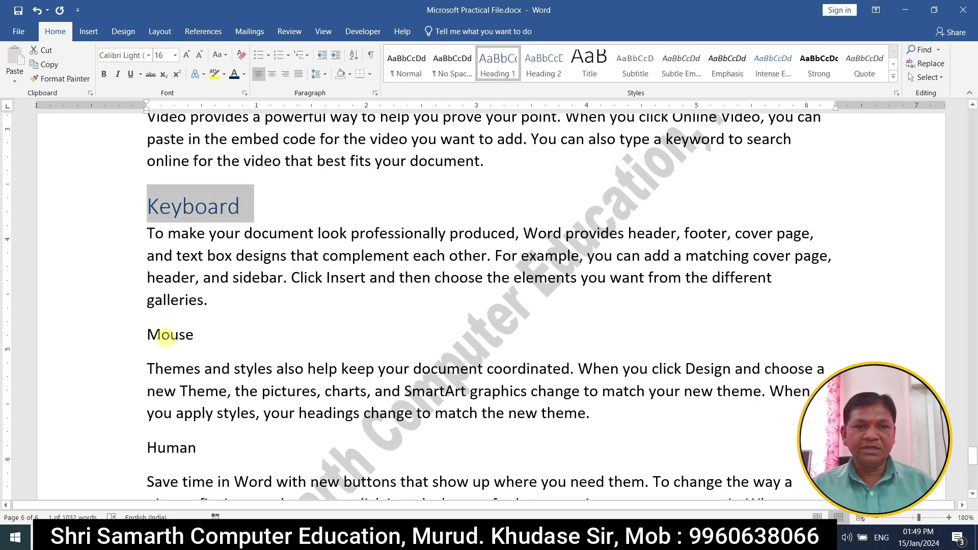
triple_click(166, 336)
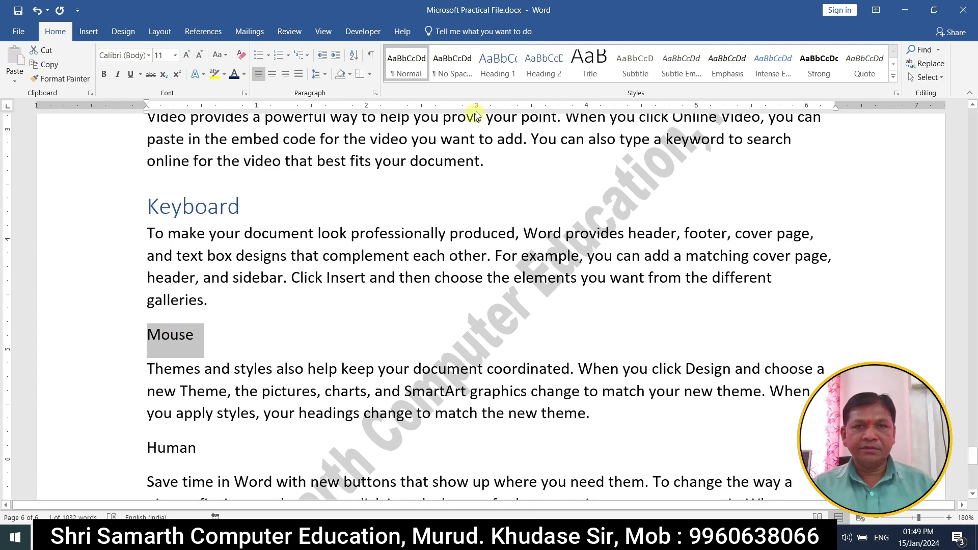
click(494, 66)
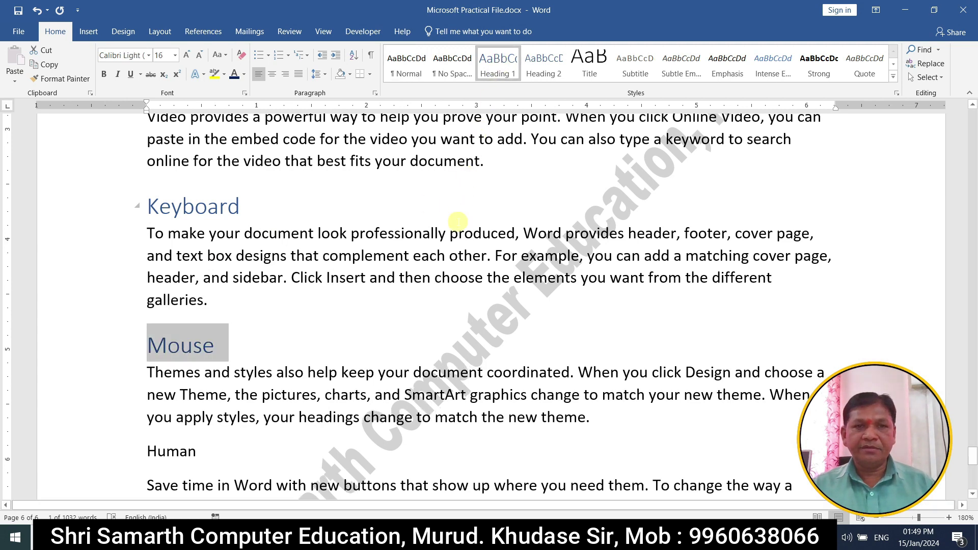
Apply the Heading 1 style to the "Human" and "Robotic" lines on page 6
scroll(458, 222, down, 5)
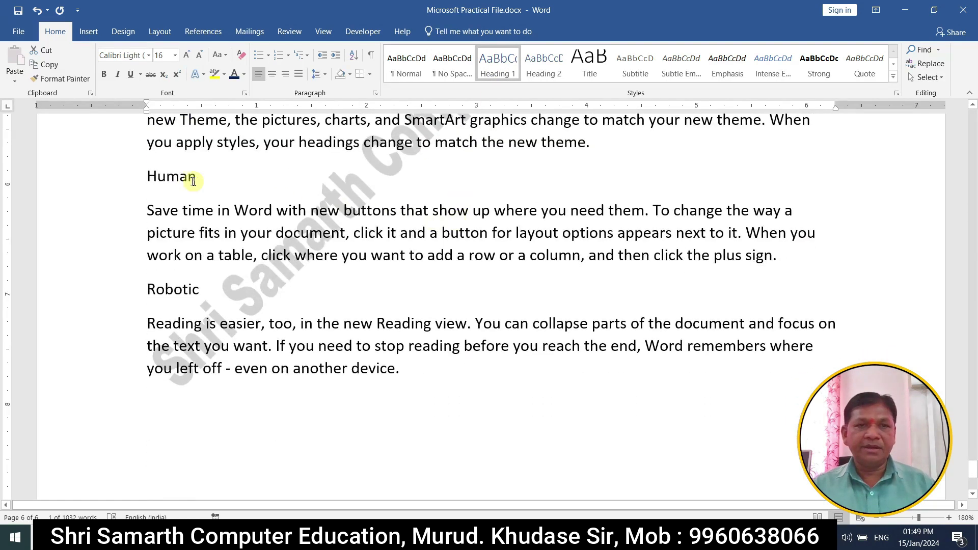
triple_click(193, 182)
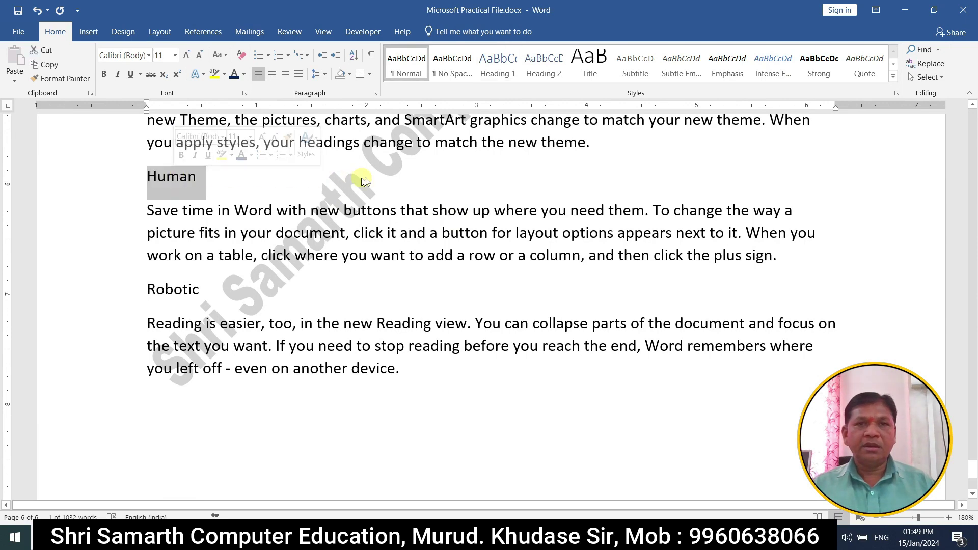
click(506, 74)
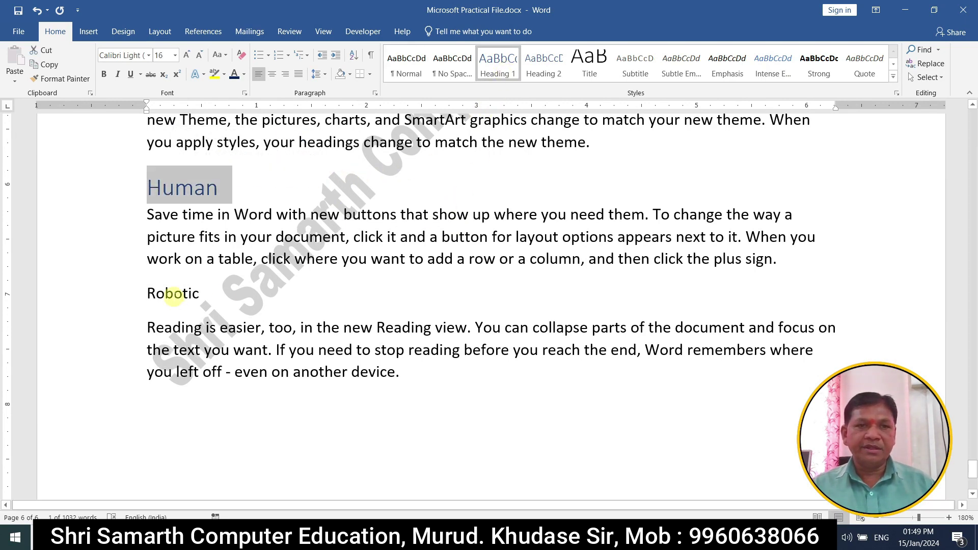
triple_click(173, 294)
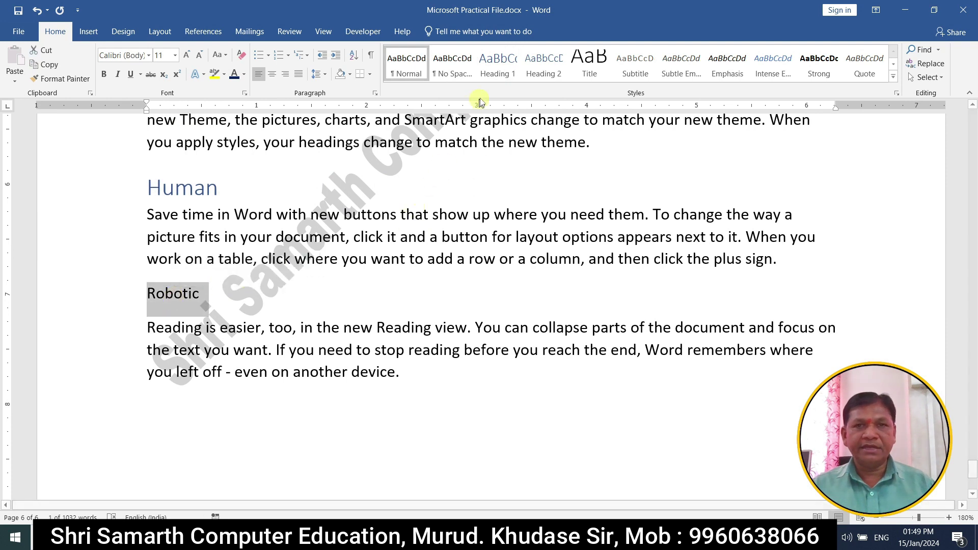
click(498, 66)
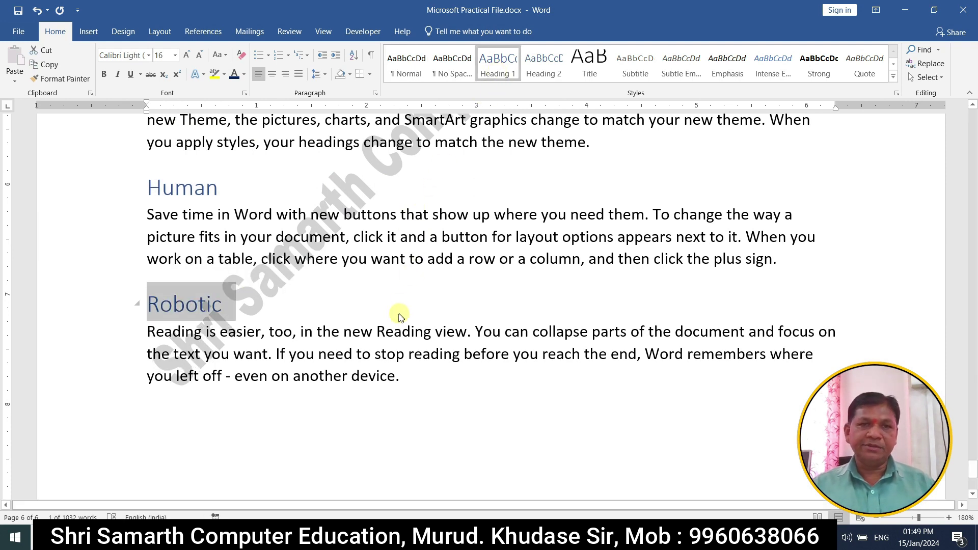
Set the whole body paragraph under the "Computer" heading on page 6 in the Arial font
scroll(399, 317, up, 3)
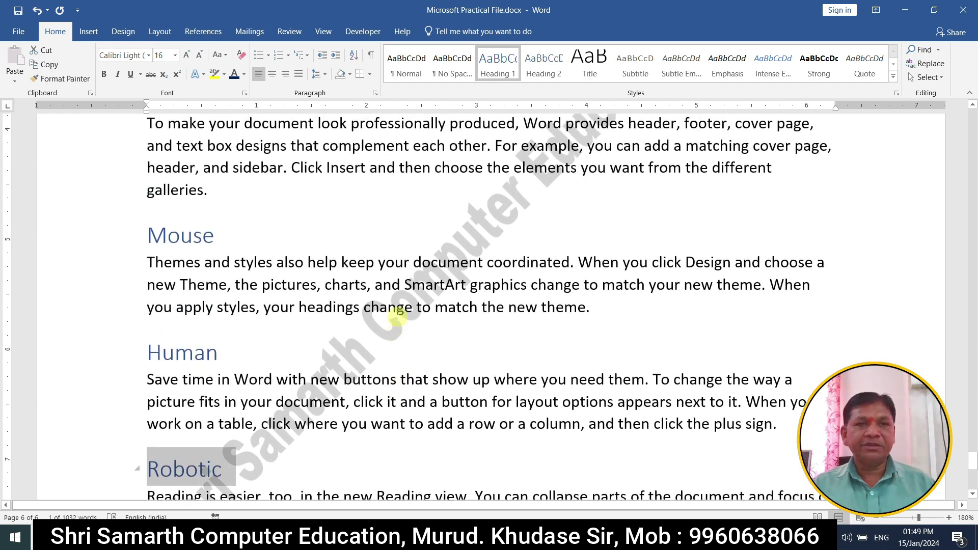
scroll(398, 317, up, 2)
scroll(398, 316, up, 1)
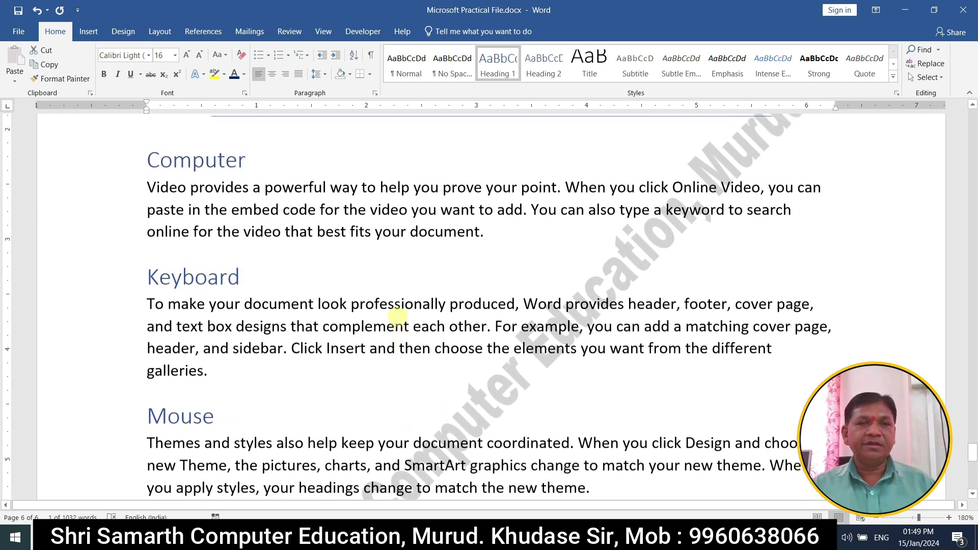
scroll(398, 317, up, 2)
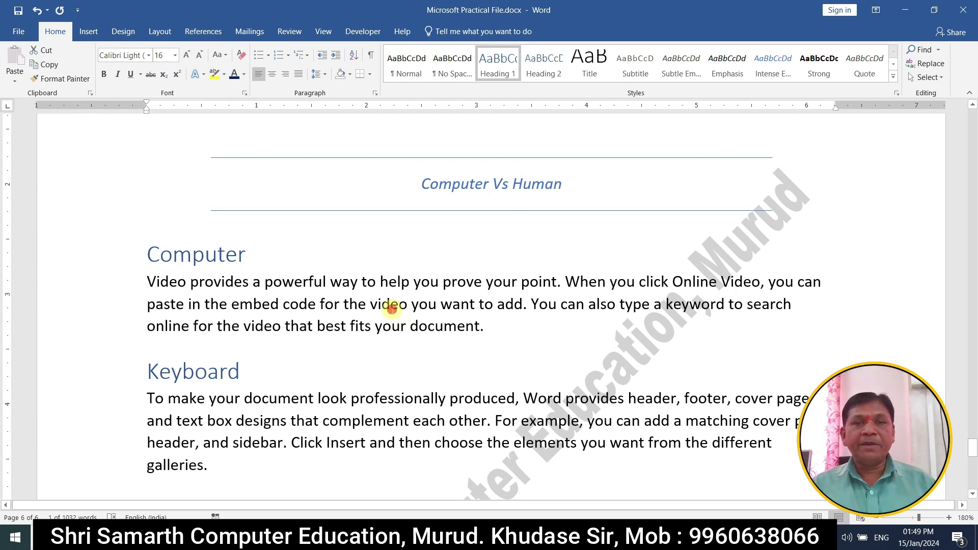
click(390, 305)
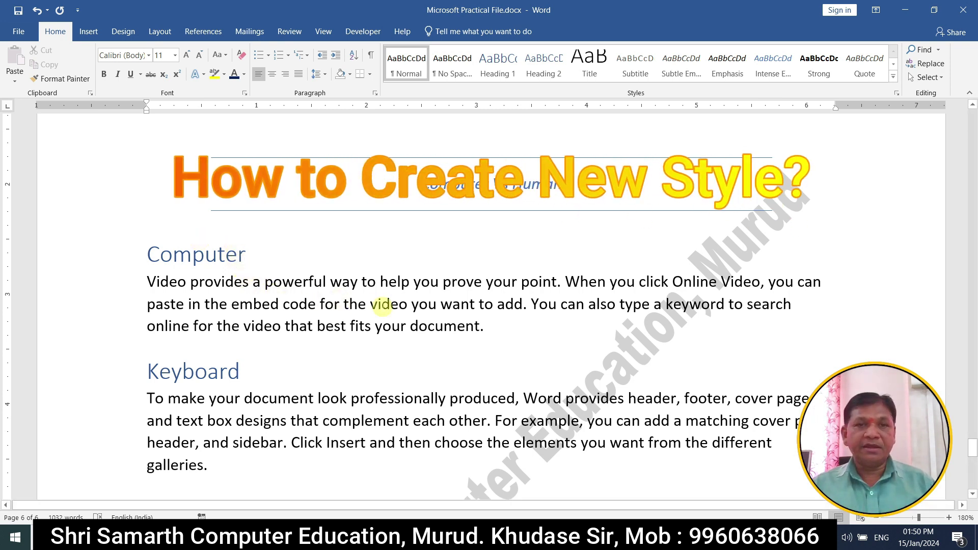
double_click(383, 308)
triple_click(383, 307)
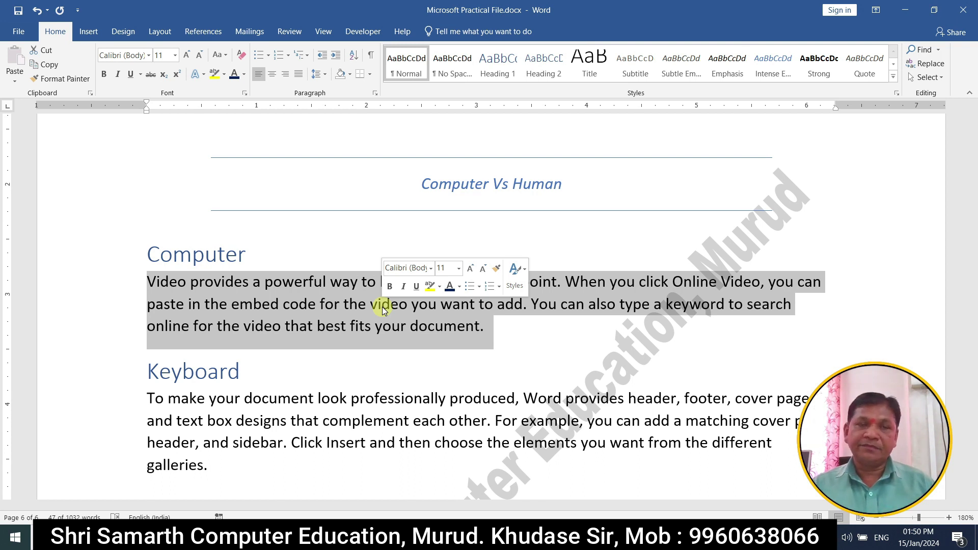
click(149, 56)
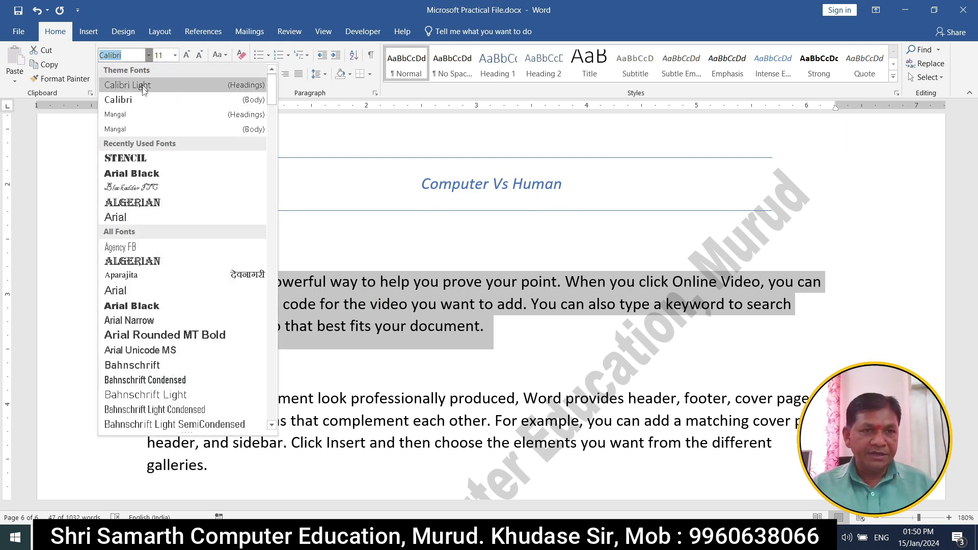
click(131, 218)
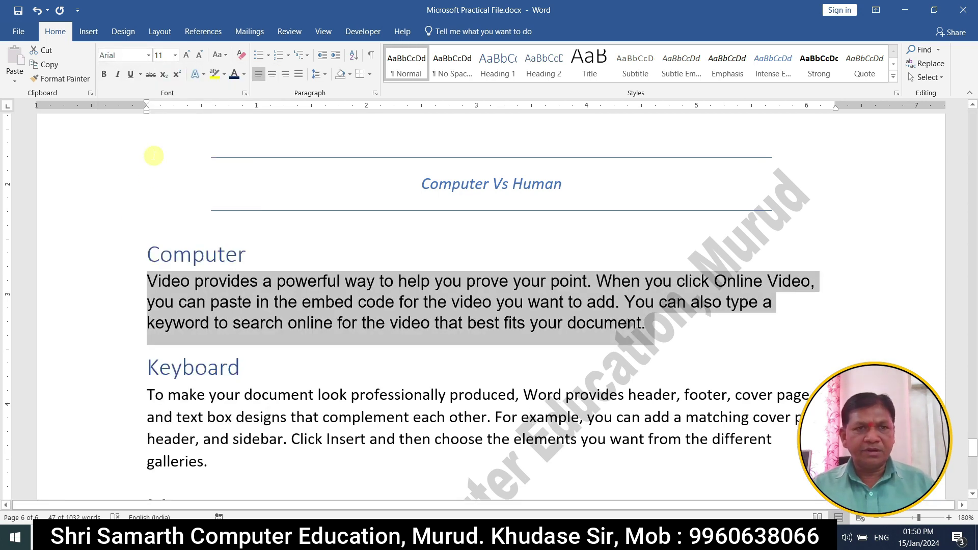
Make the paragraph under the "Computer" heading bold and colour it standard Purple
click(101, 78)
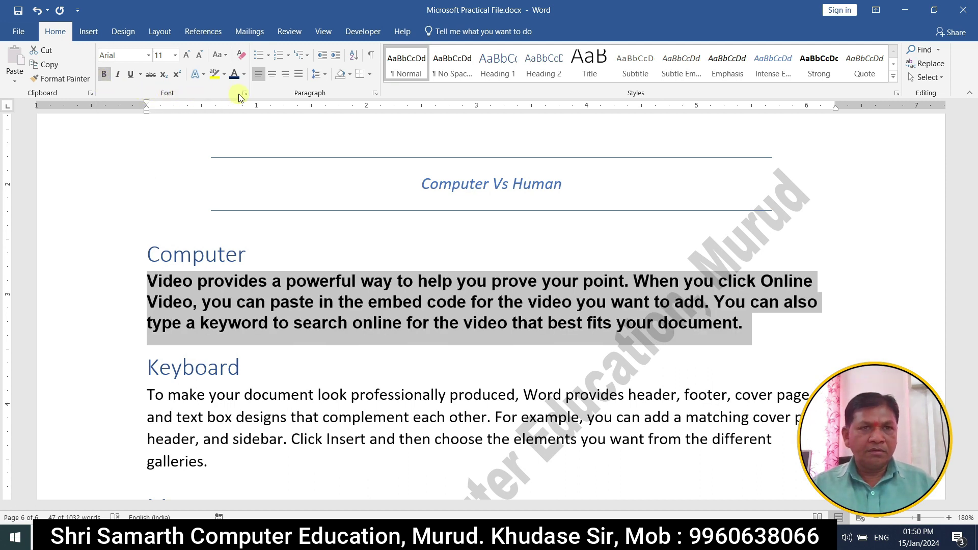
click(245, 74)
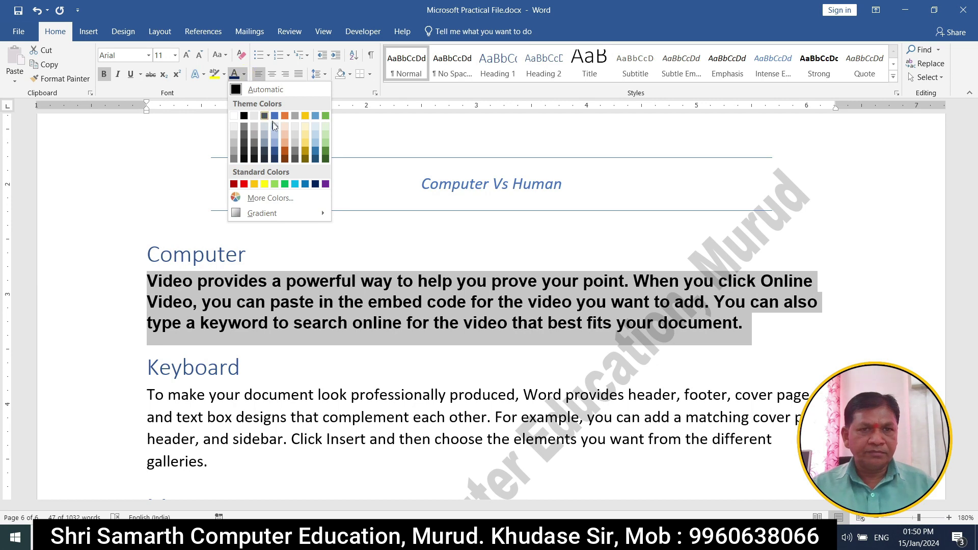
click(326, 184)
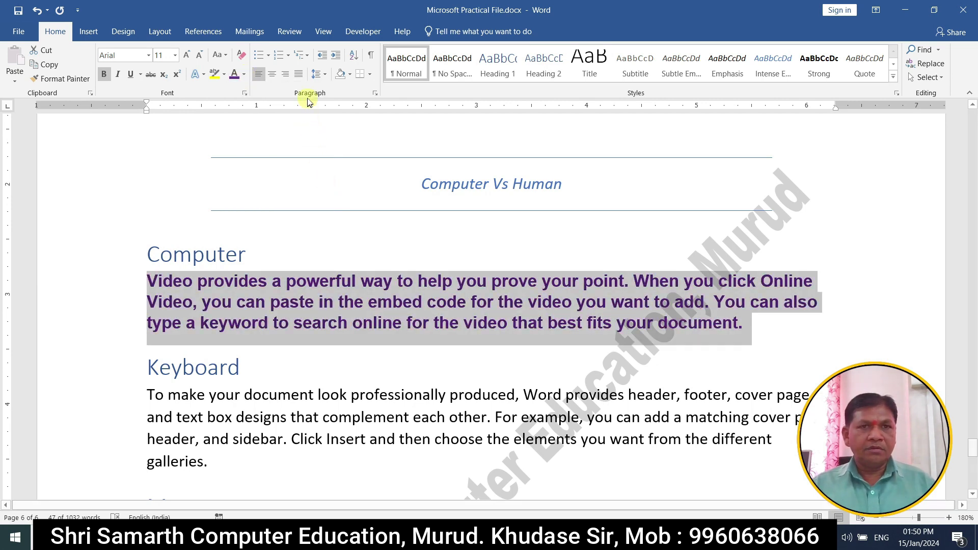
Justify the paragraph under "Computer" and set its spacing before to 8 pt
click(298, 75)
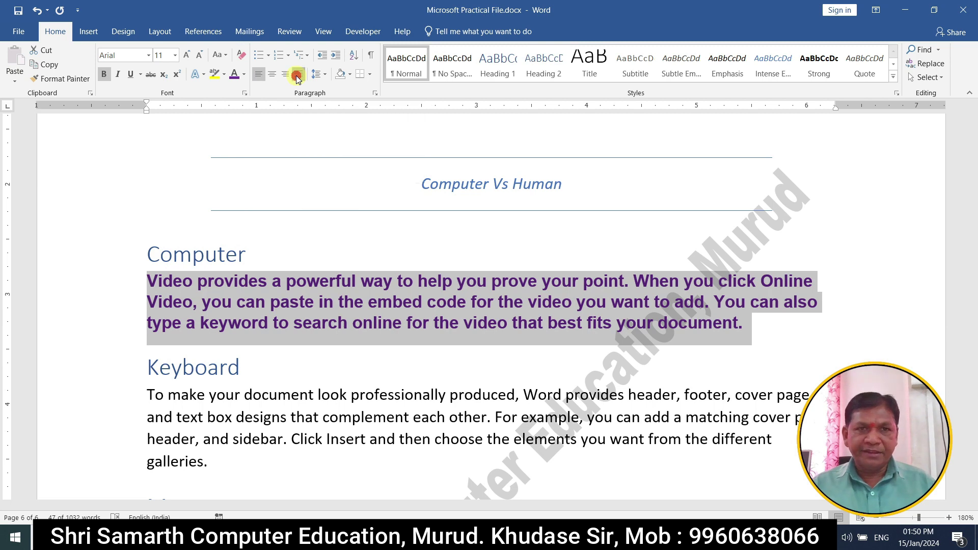
click(375, 94)
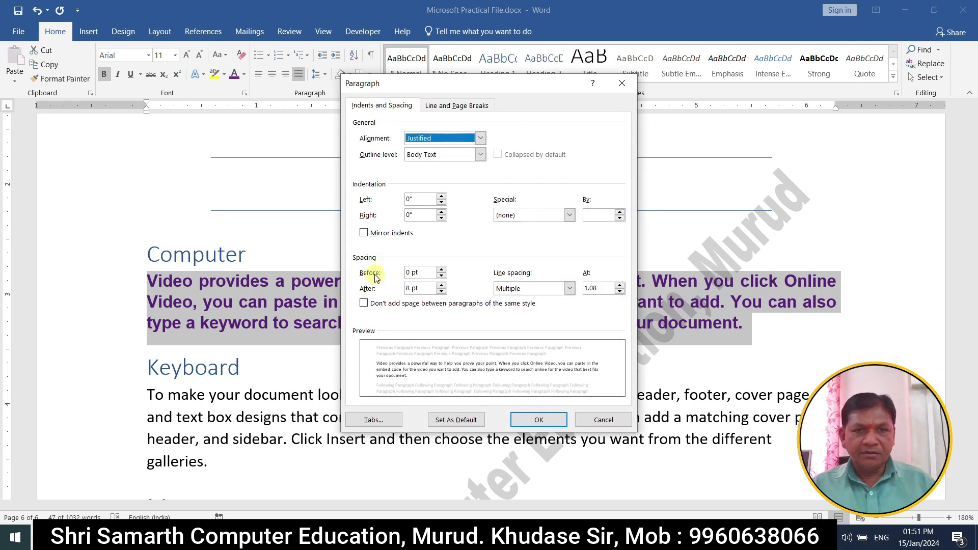
click(424, 272)
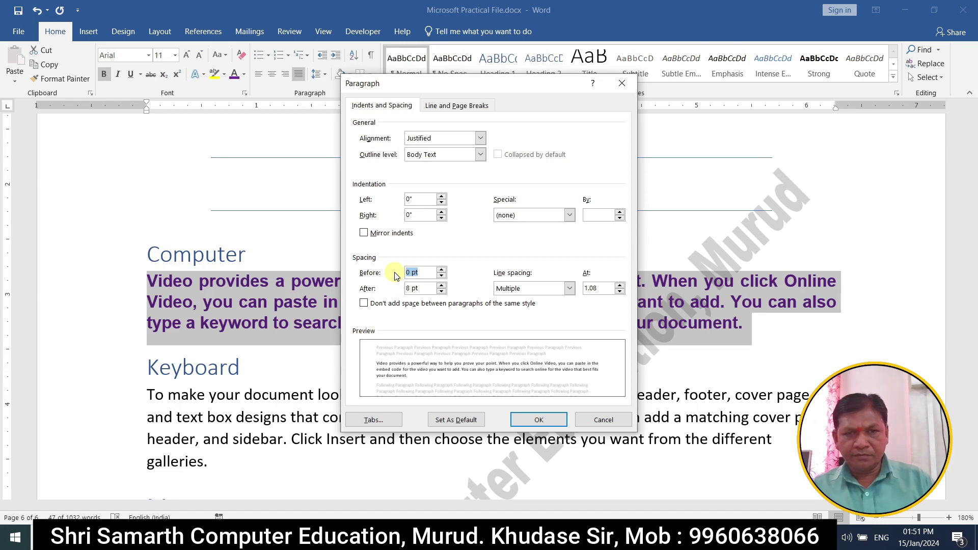
text(8)
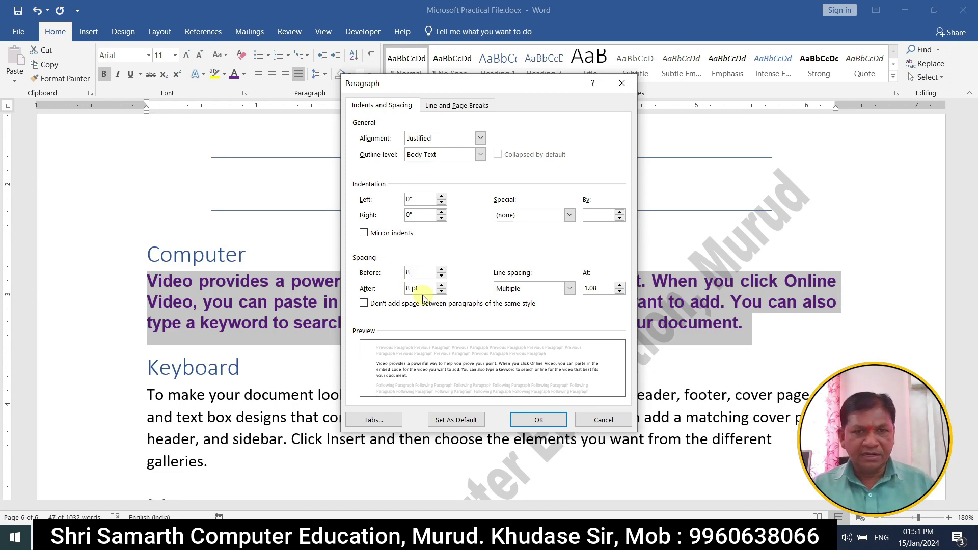
click(526, 422)
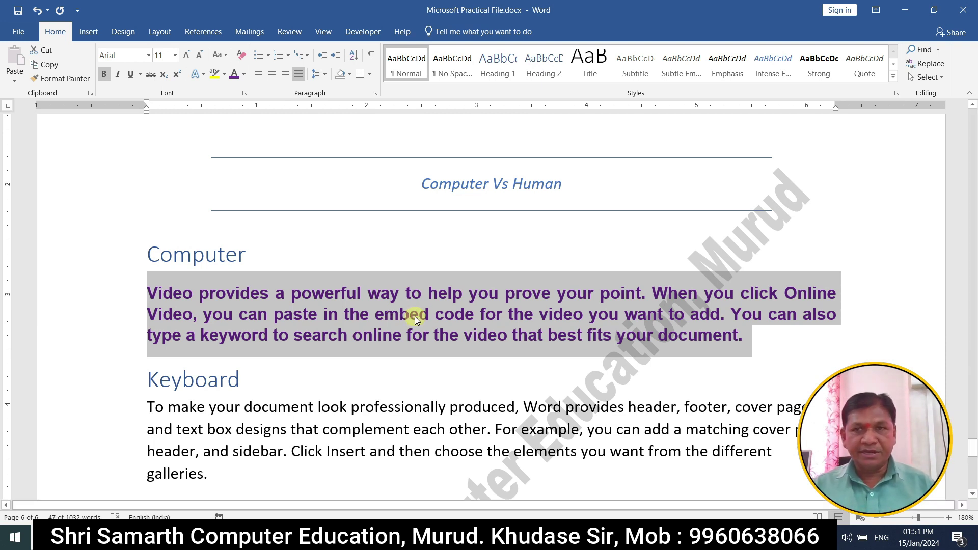
Create a new style named ABC from the formatting of the purple paragraph under "Computer"
click(894, 78)
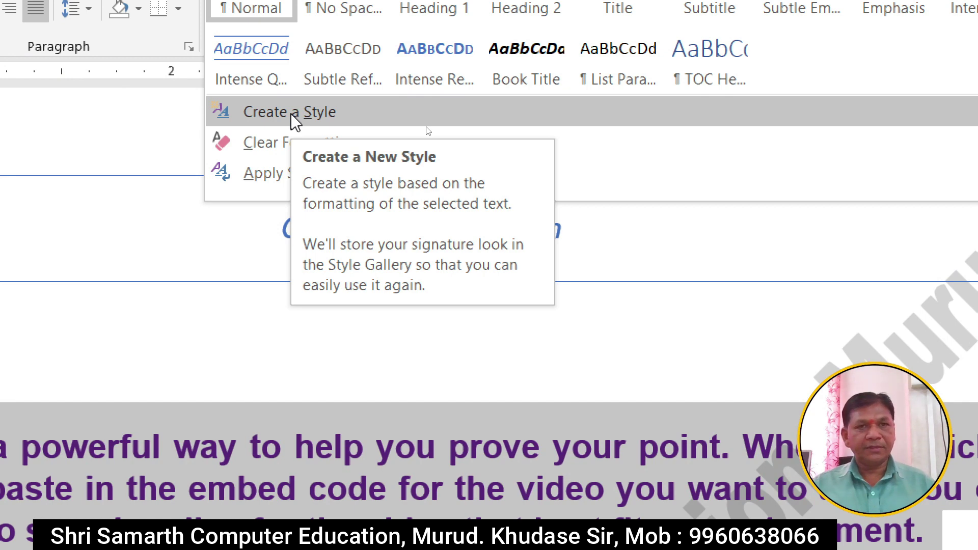
click(292, 114)
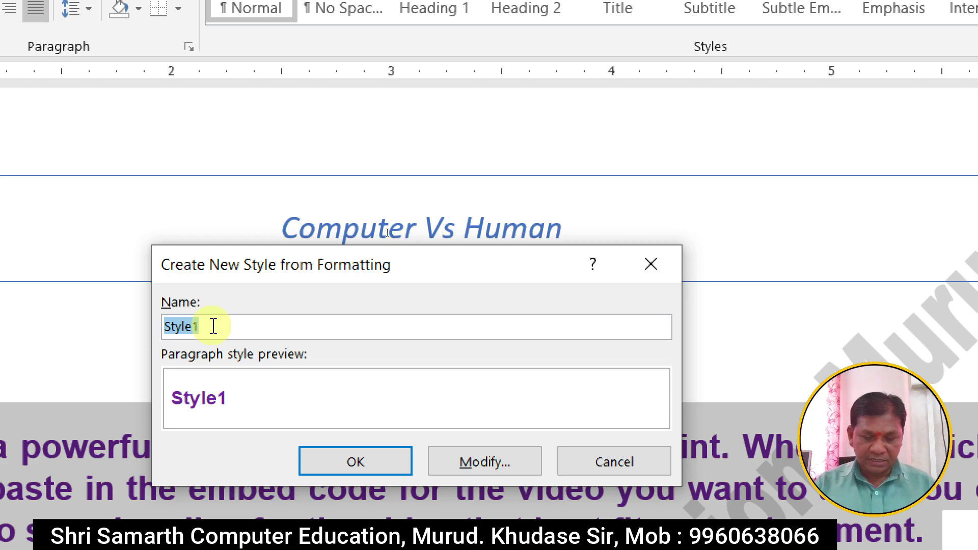
text(ABC)
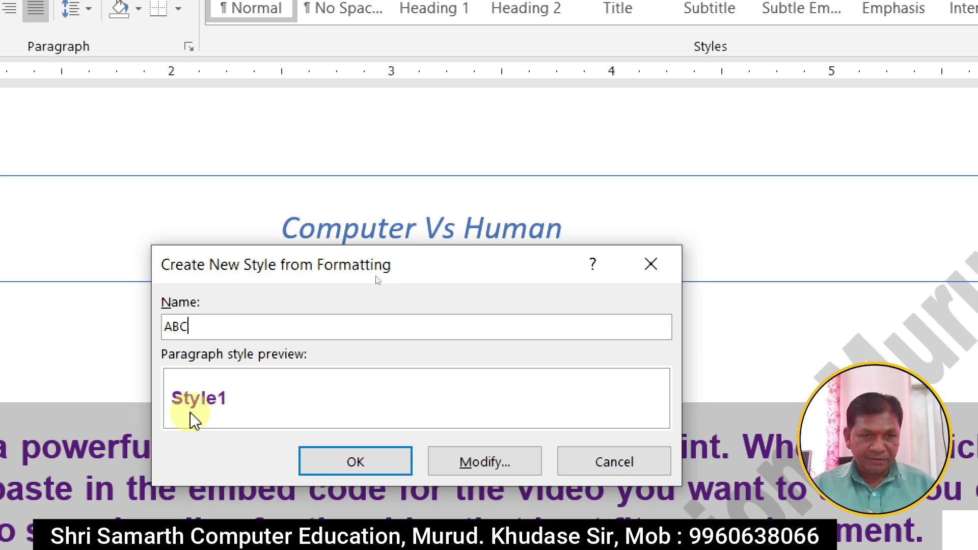
click(370, 465)
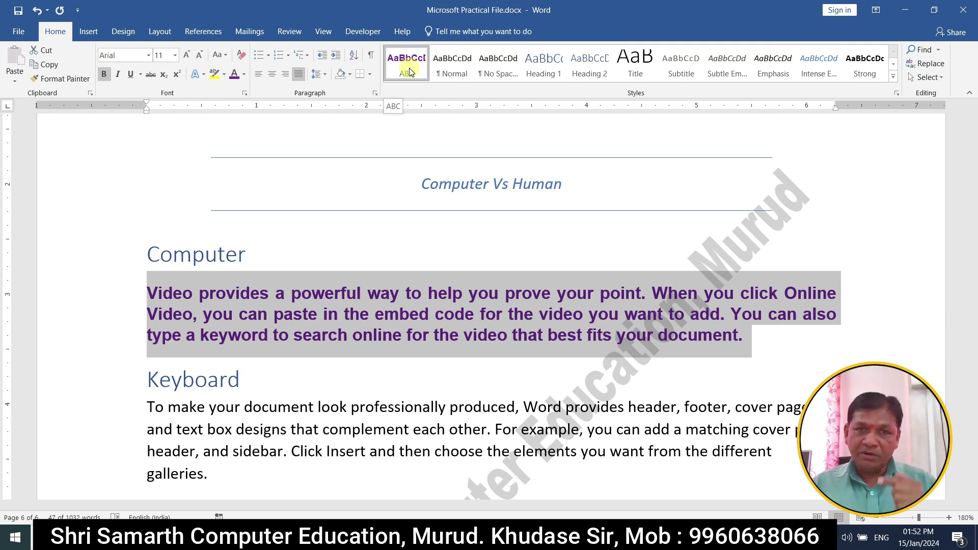
Apply the custom ABC style to the body paragraph under the "Keyboard" heading
triple_click(349, 430)
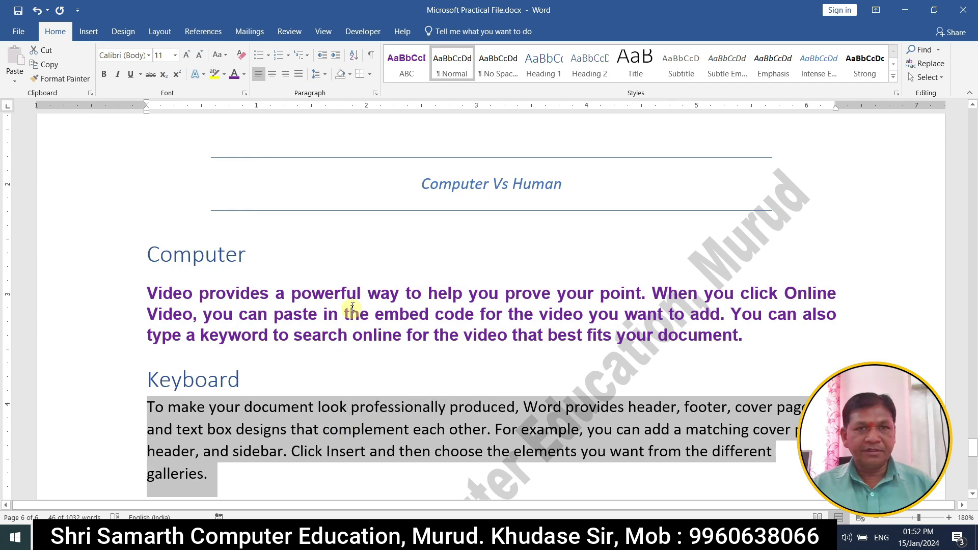
click(405, 70)
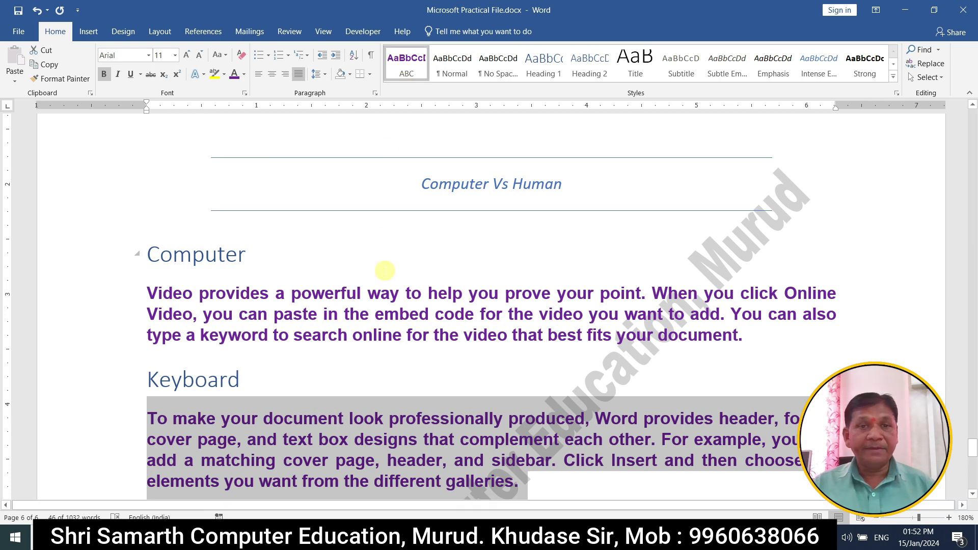
Apply the custom ABC style to the body paragraphs under the "Mouse" and "Human" headings
scroll(384, 270, down, 5)
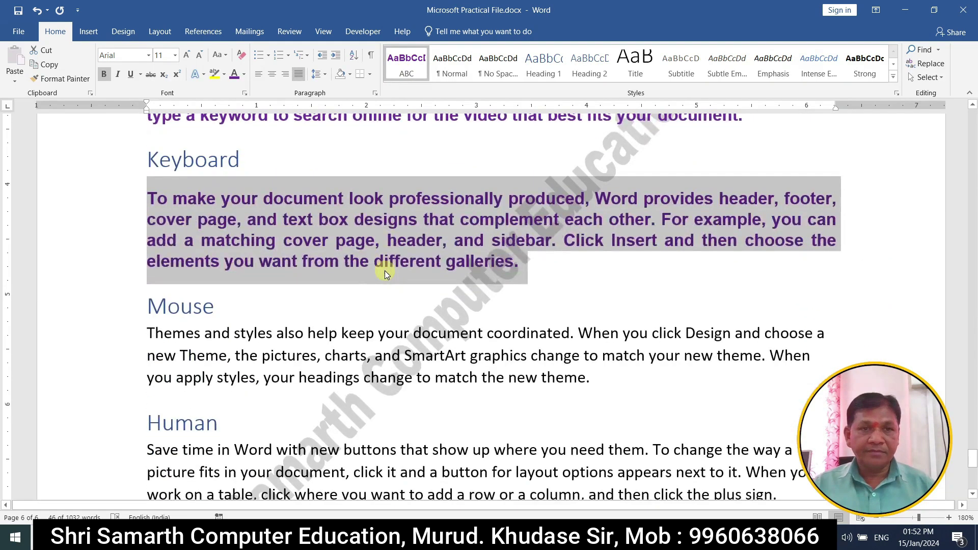
scroll(384, 271, down, 1)
triple_click(338, 279)
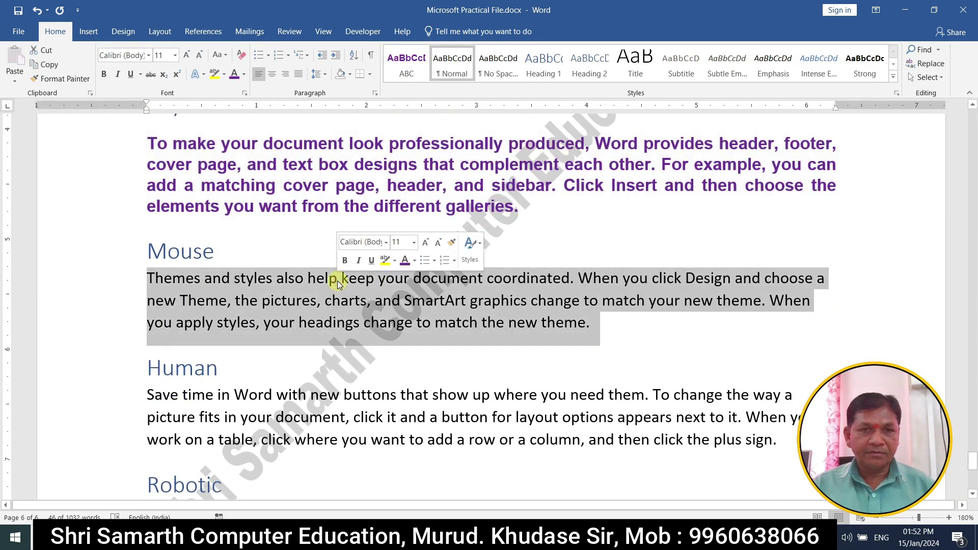
click(403, 71)
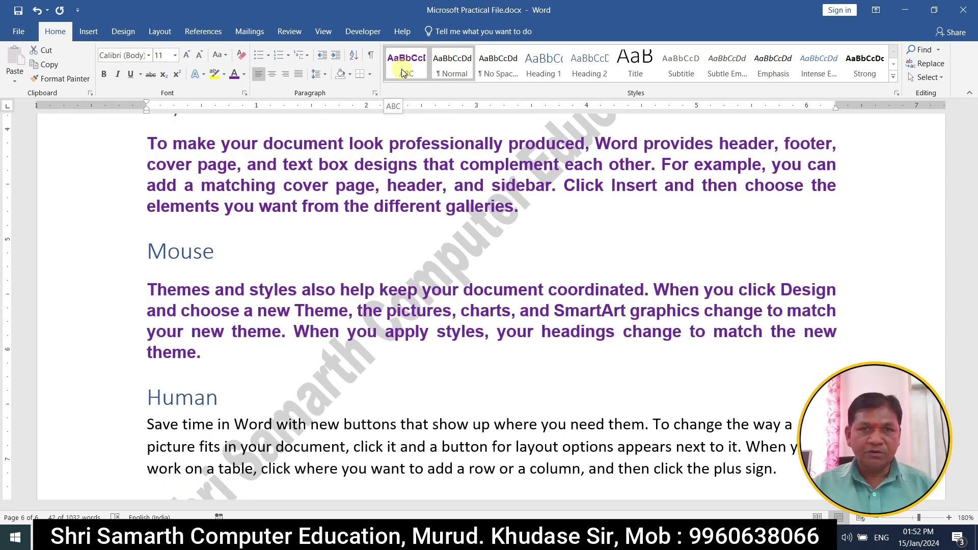
click(403, 71)
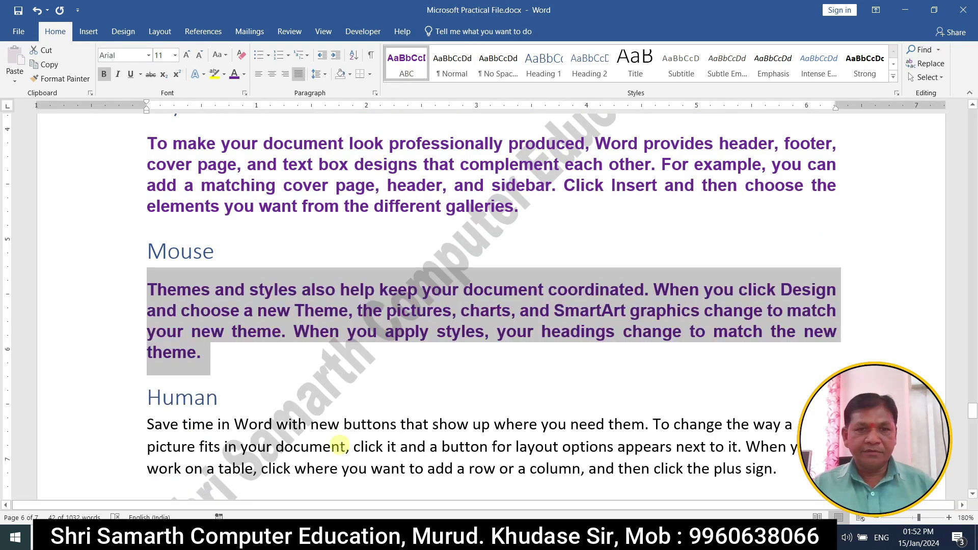
triple_click(338, 446)
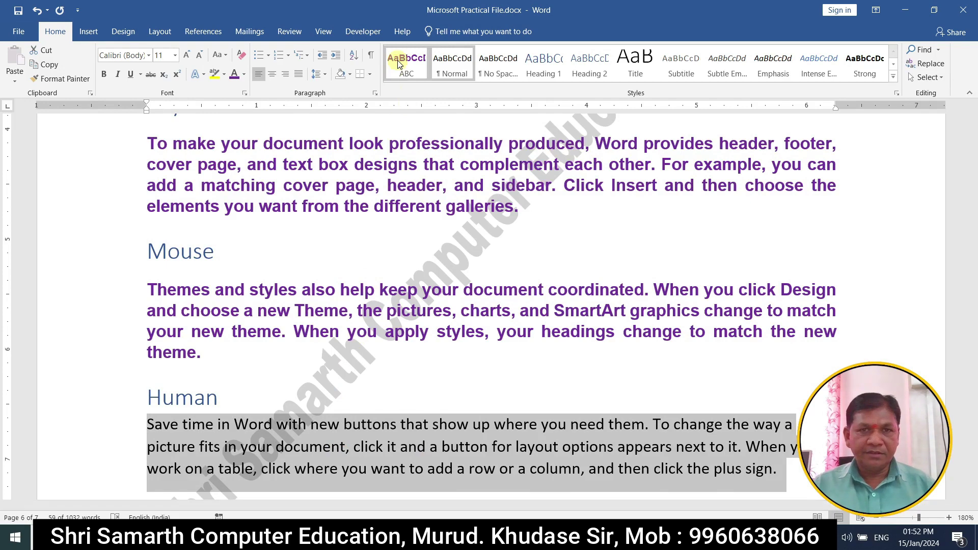
click(399, 64)
Apply the custom ABC style to the body paragraph under the "Robotic" heading and review the styled paragraphs back up to the title
scroll(399, 311, down, 5)
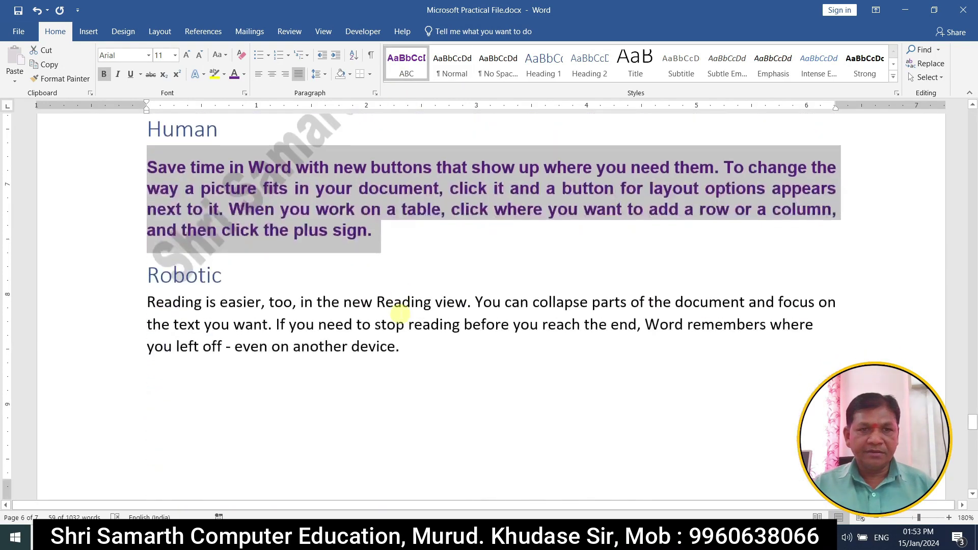
click(337, 317)
triple_click(338, 318)
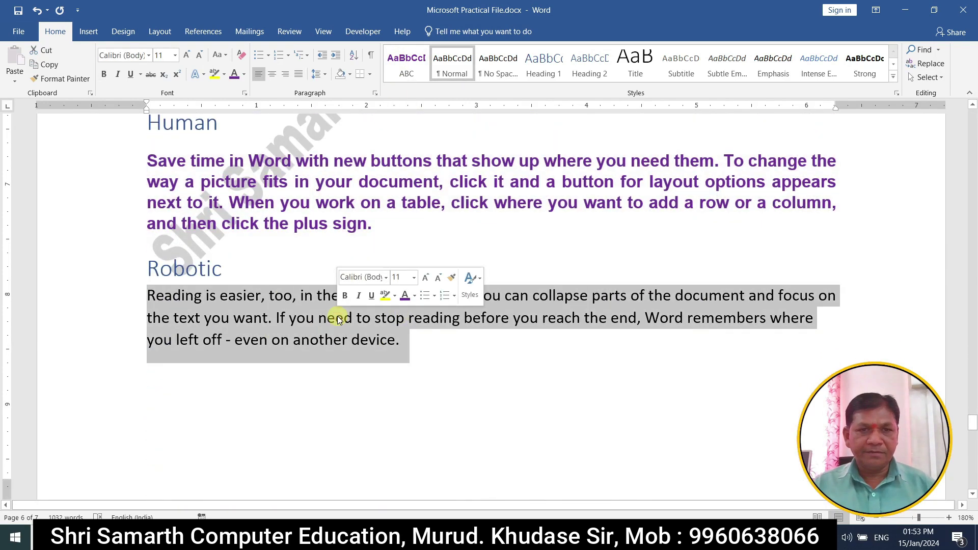
click(400, 62)
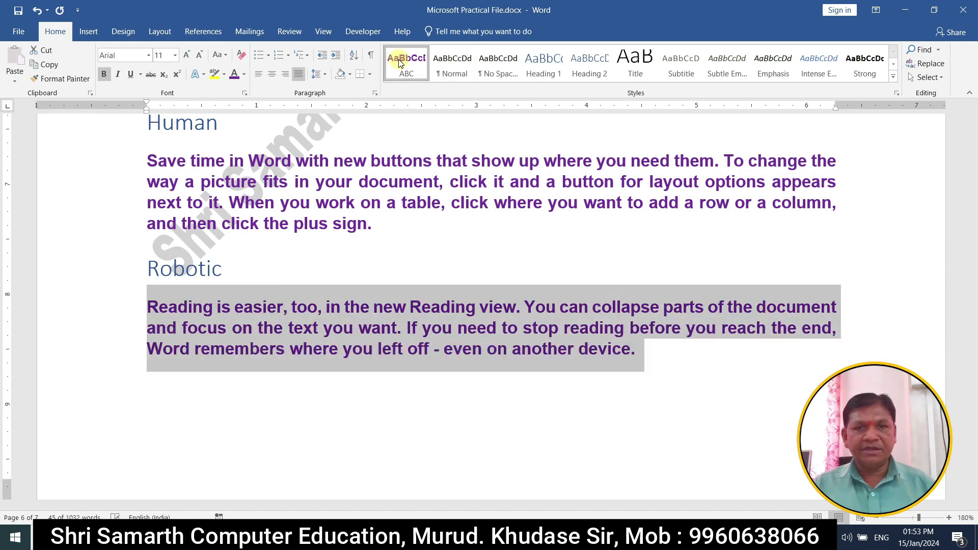
click(383, 327)
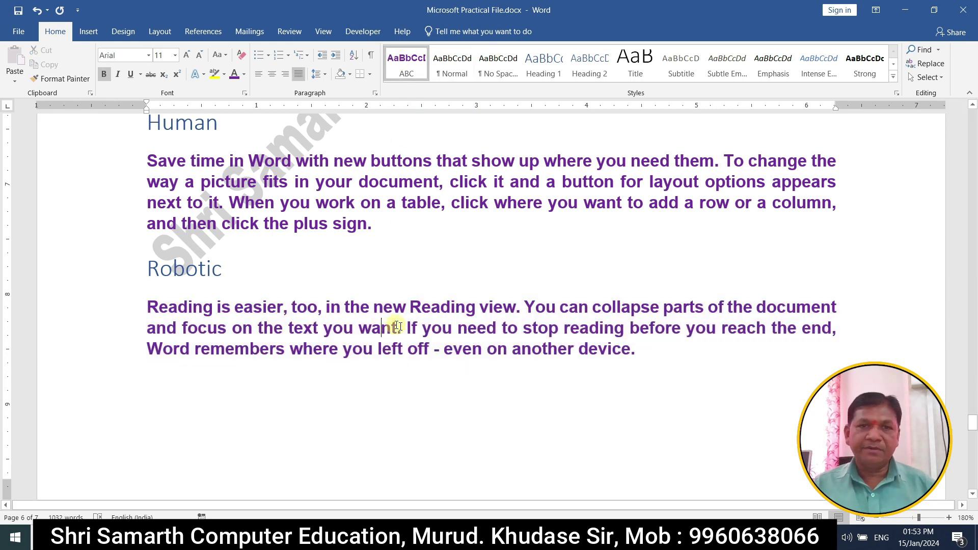
scroll(483, 351, up, 3)
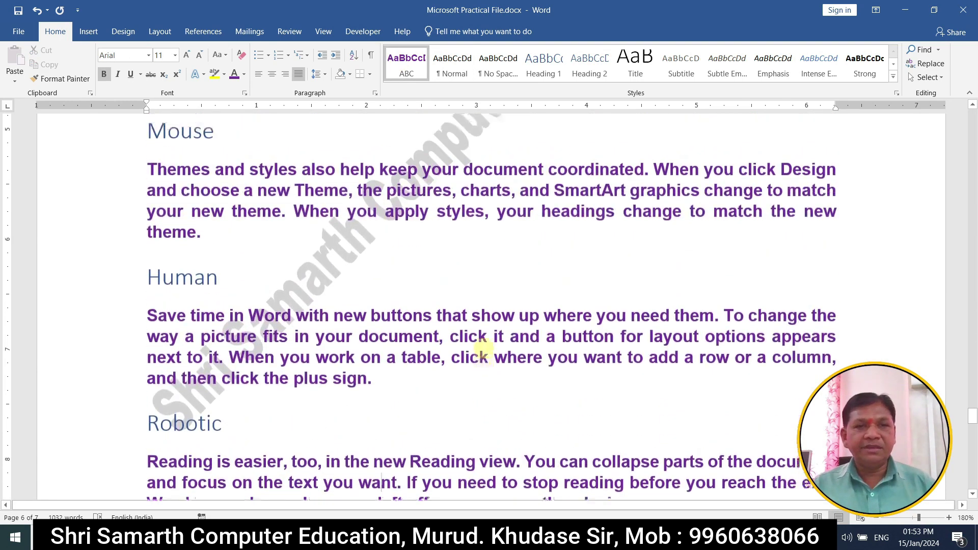
scroll(482, 348, up, 3)
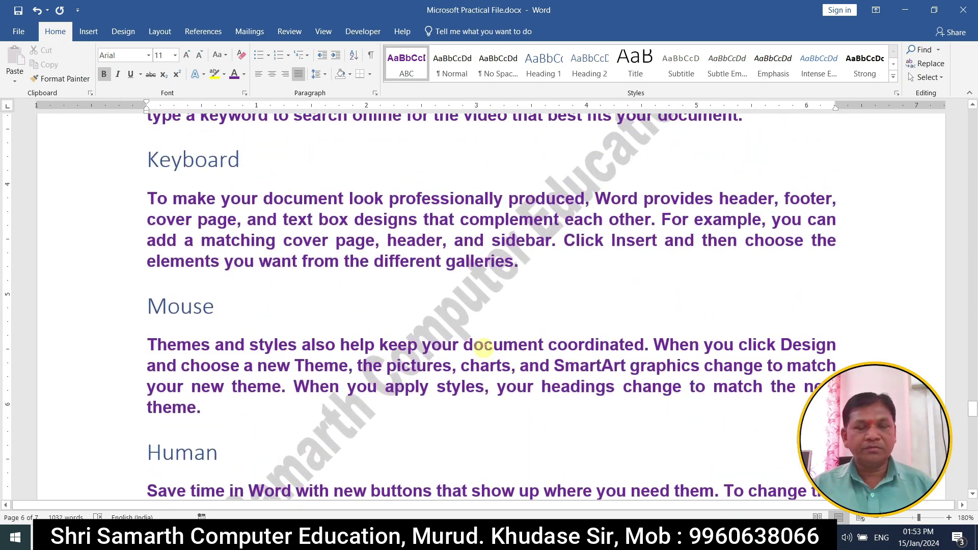
scroll(483, 346, up, 4)
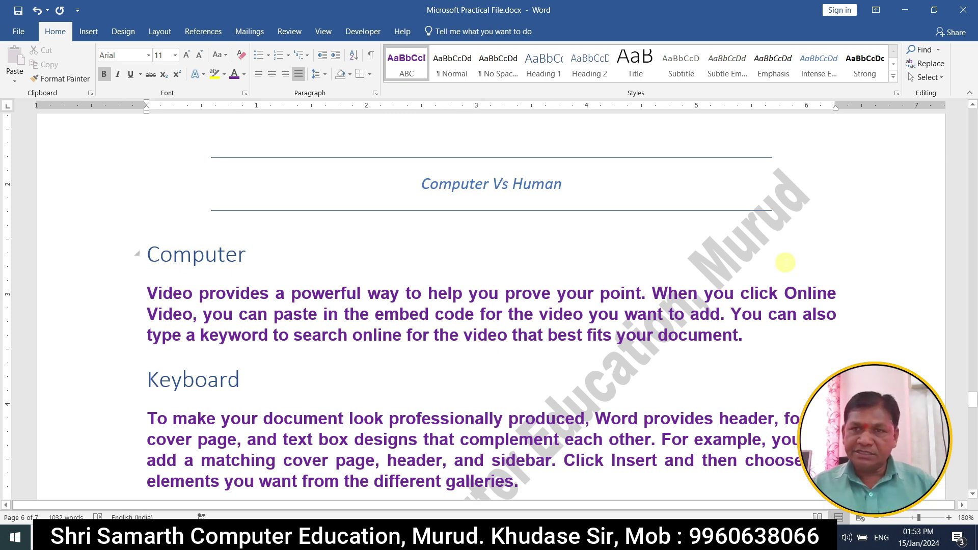
Rename the custom ABC style to the person's first name followed by "Style"
click(893, 79)
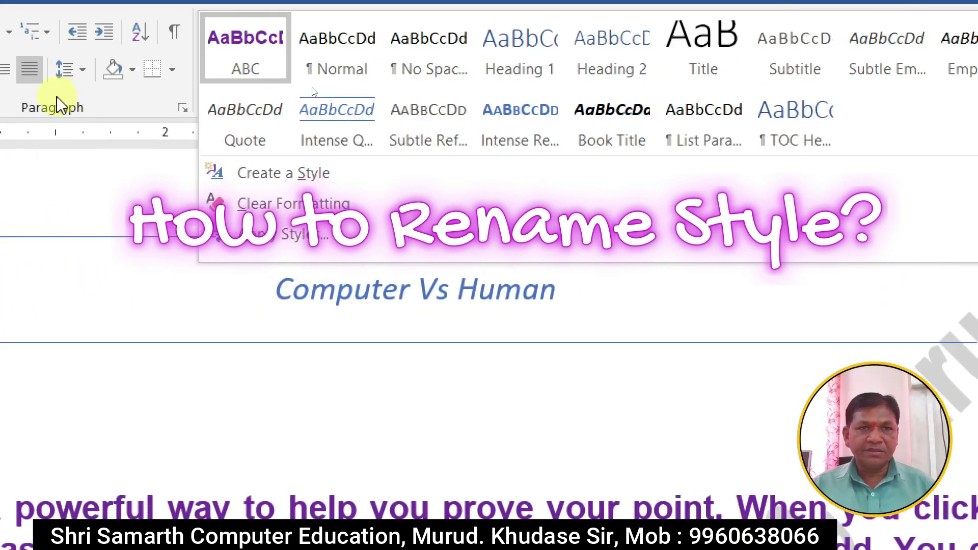
right_click(246, 53)
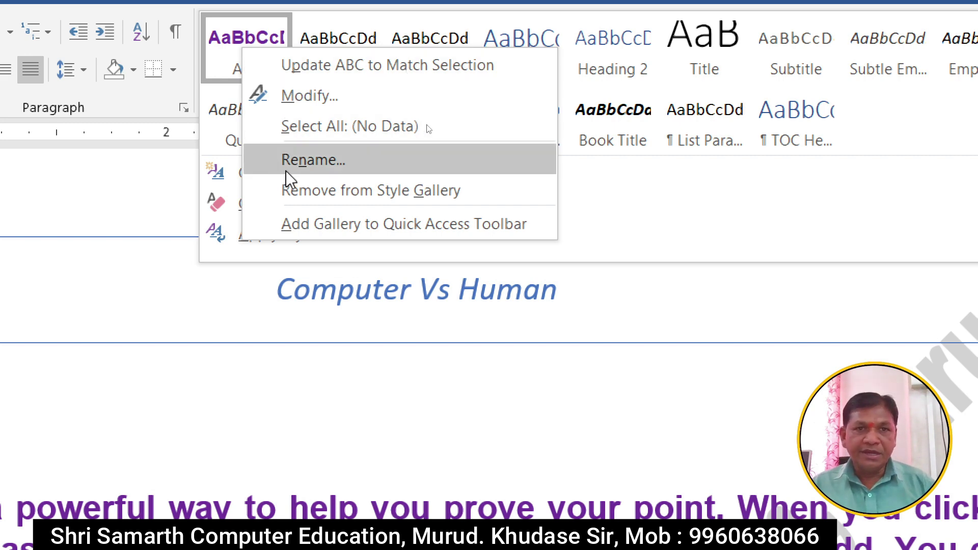
click(305, 162)
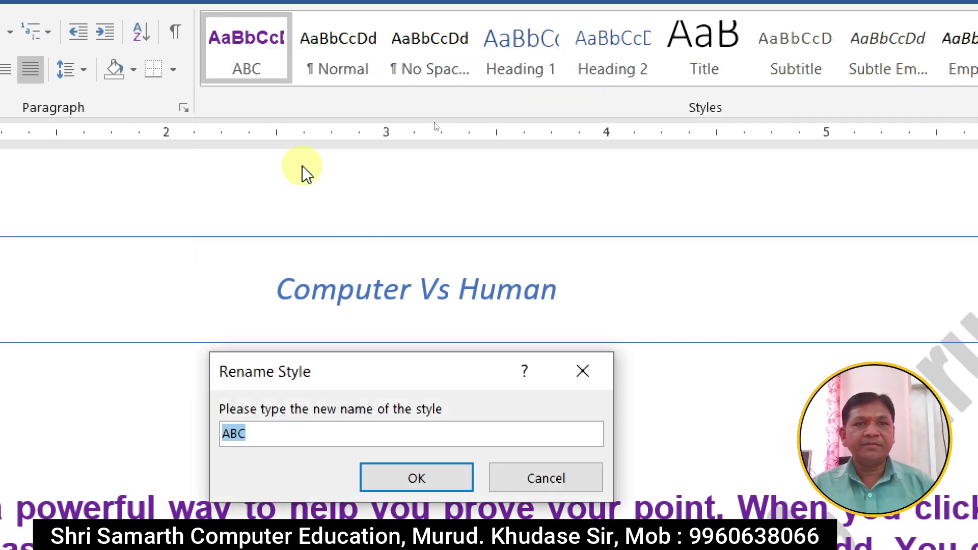
drag(381, 379, 384, 222)
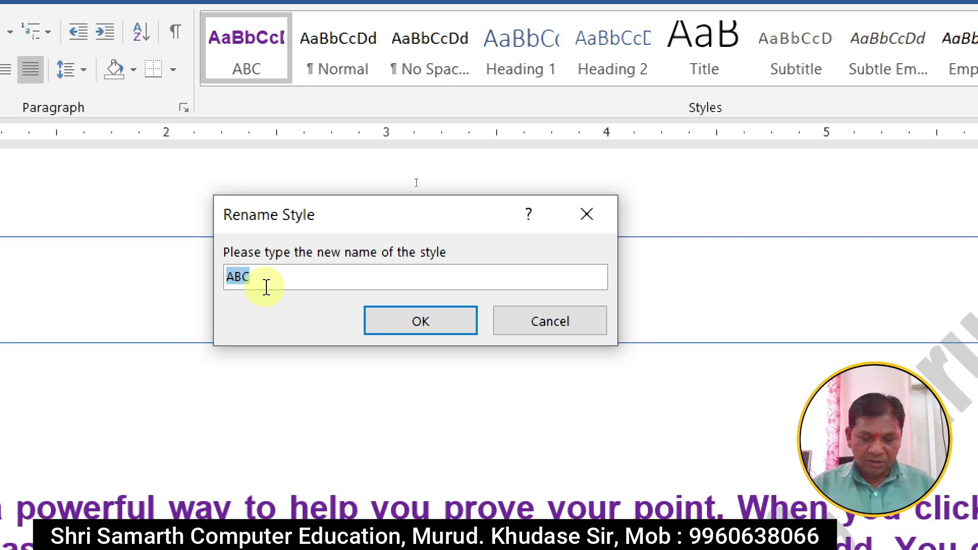
text(Tu)
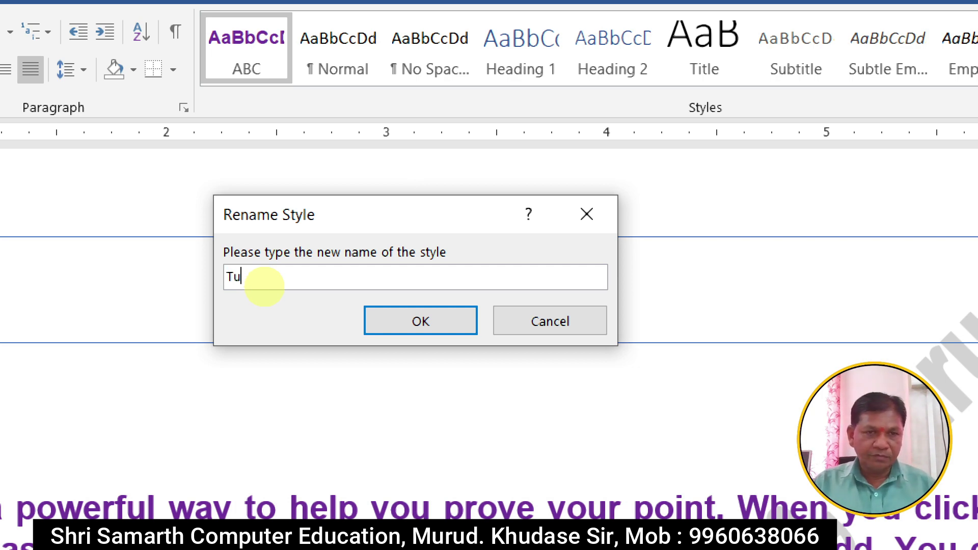
text(karam Style)
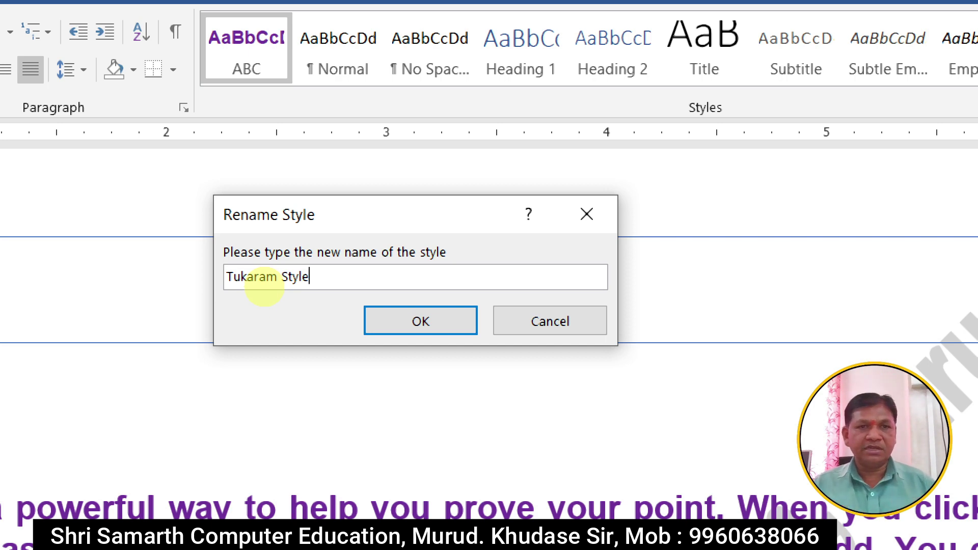
click(455, 326)
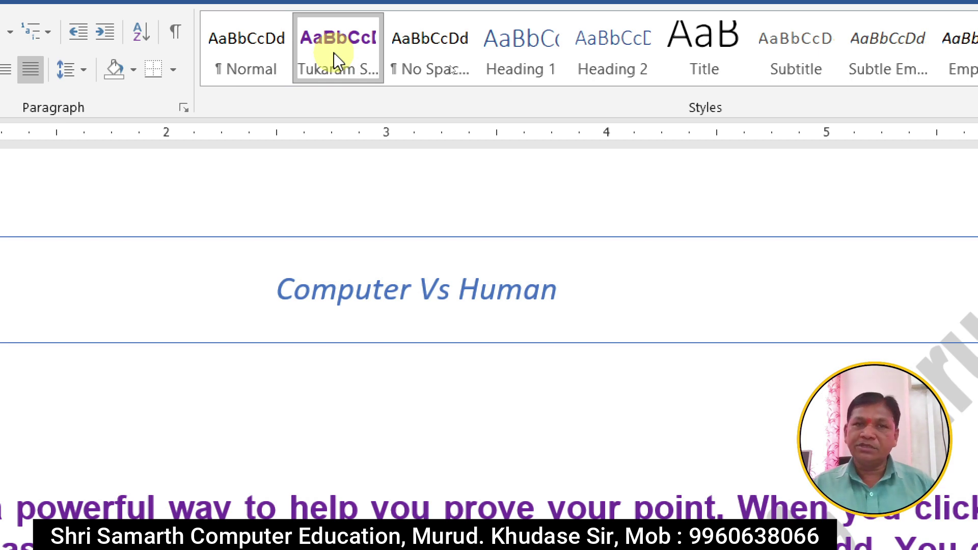
Remove the renamed custom style from the Style Gallery
right_click(334, 53)
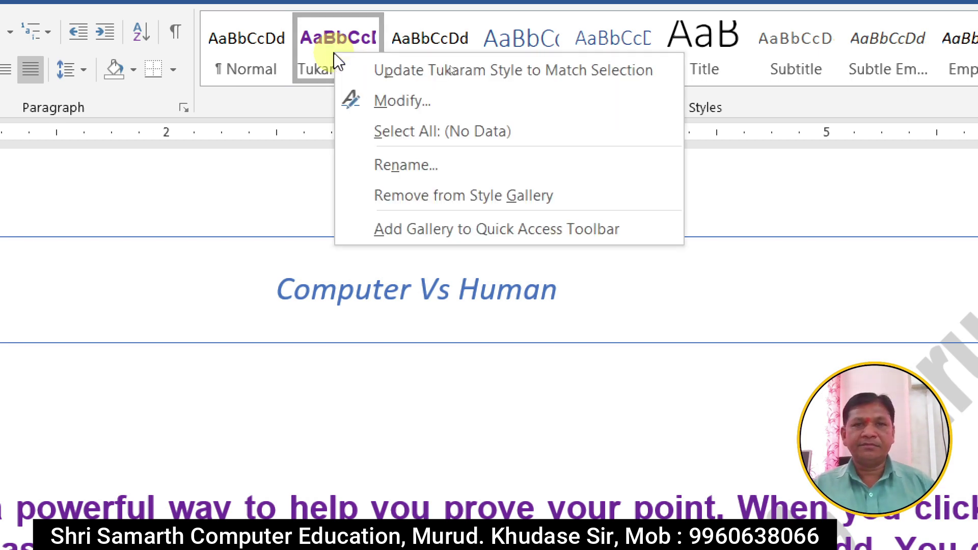
click(455, 196)
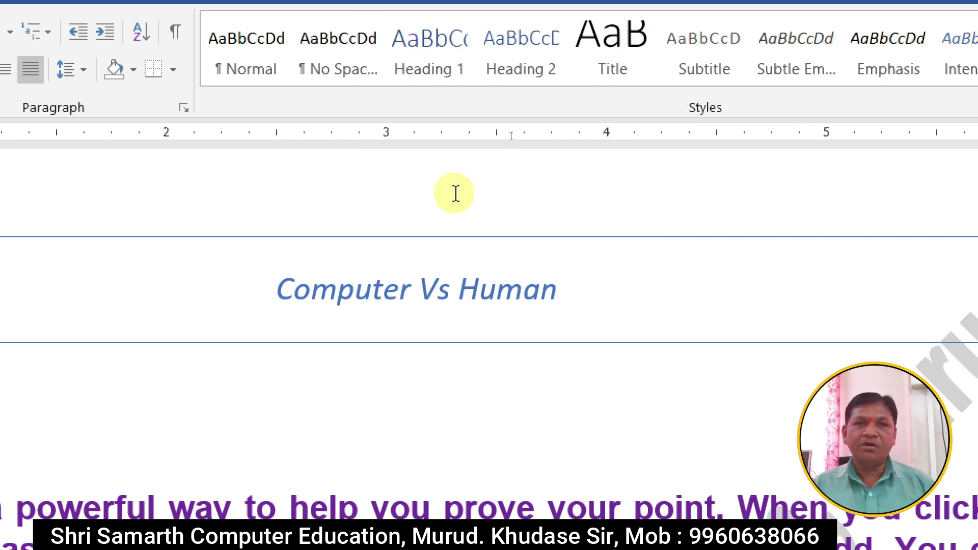